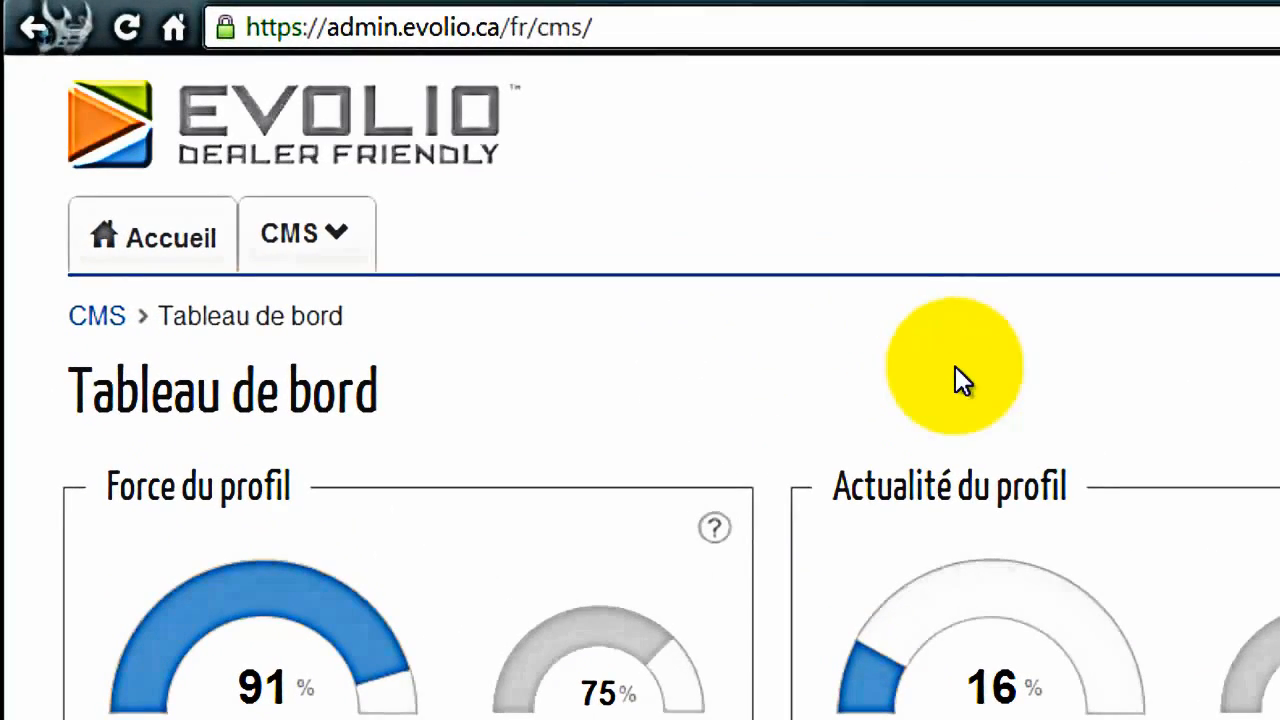
Open the opening hours (Heures d'ouverture) page of the CMS.
left_click(324, 233)
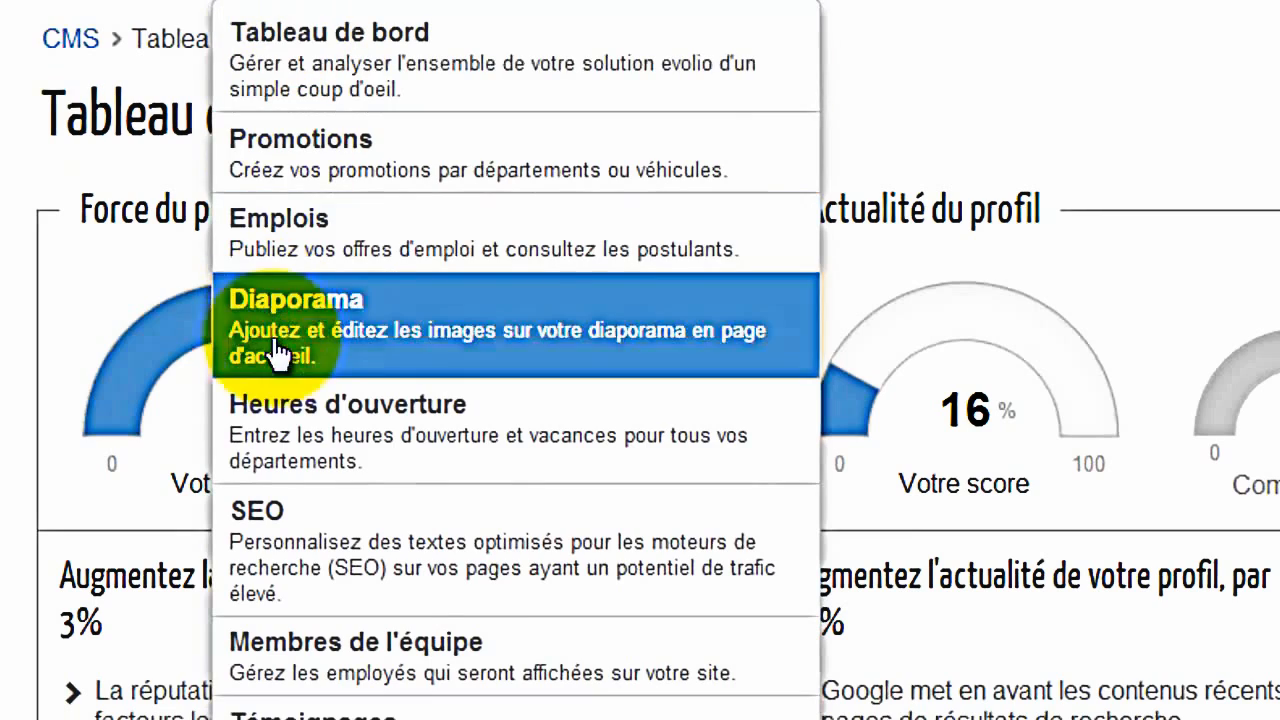
left_click(278, 418)
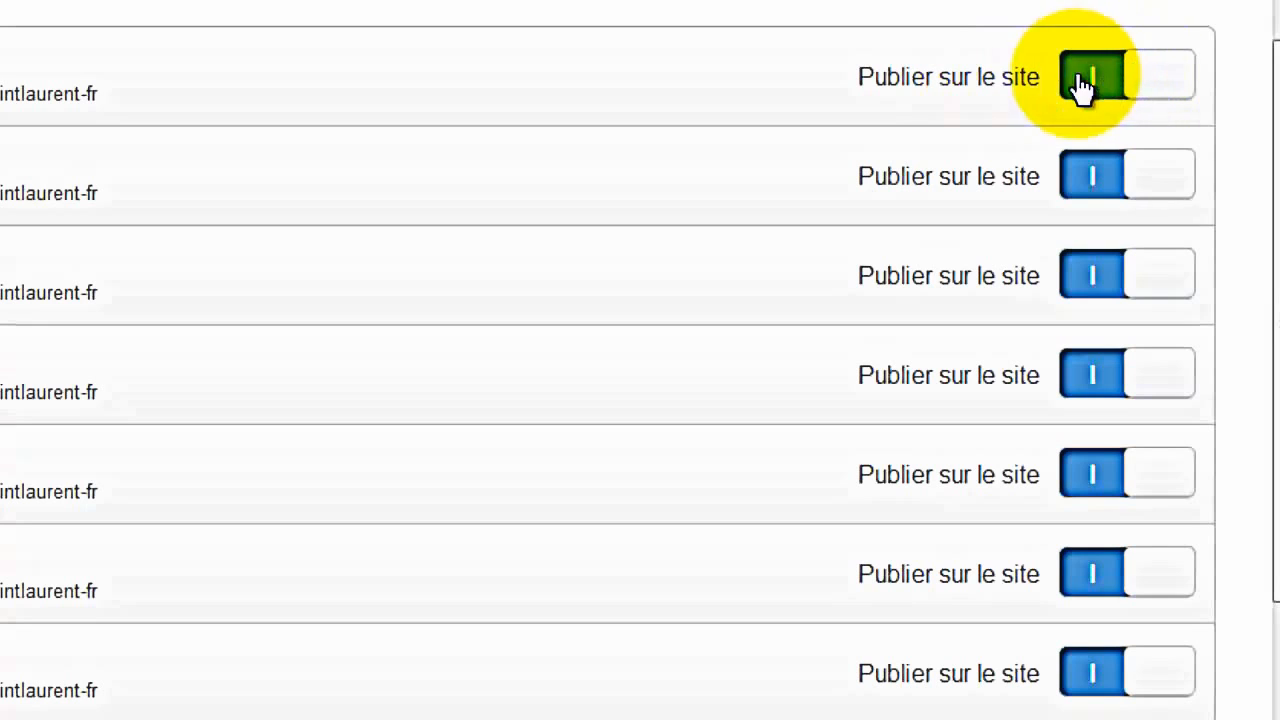
Hide the Administration department's hours from the site, dismiss the notification, and publish the department again.
left_click(1151, 87)
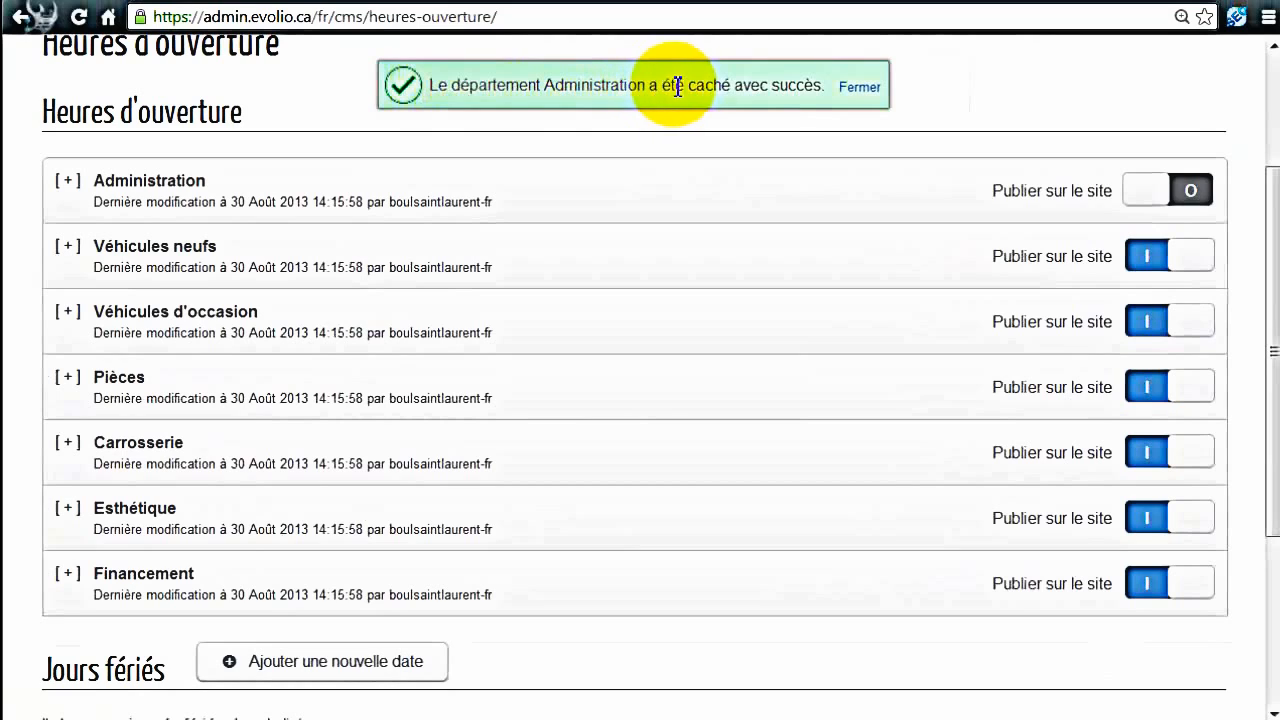
left_click(870, 90)
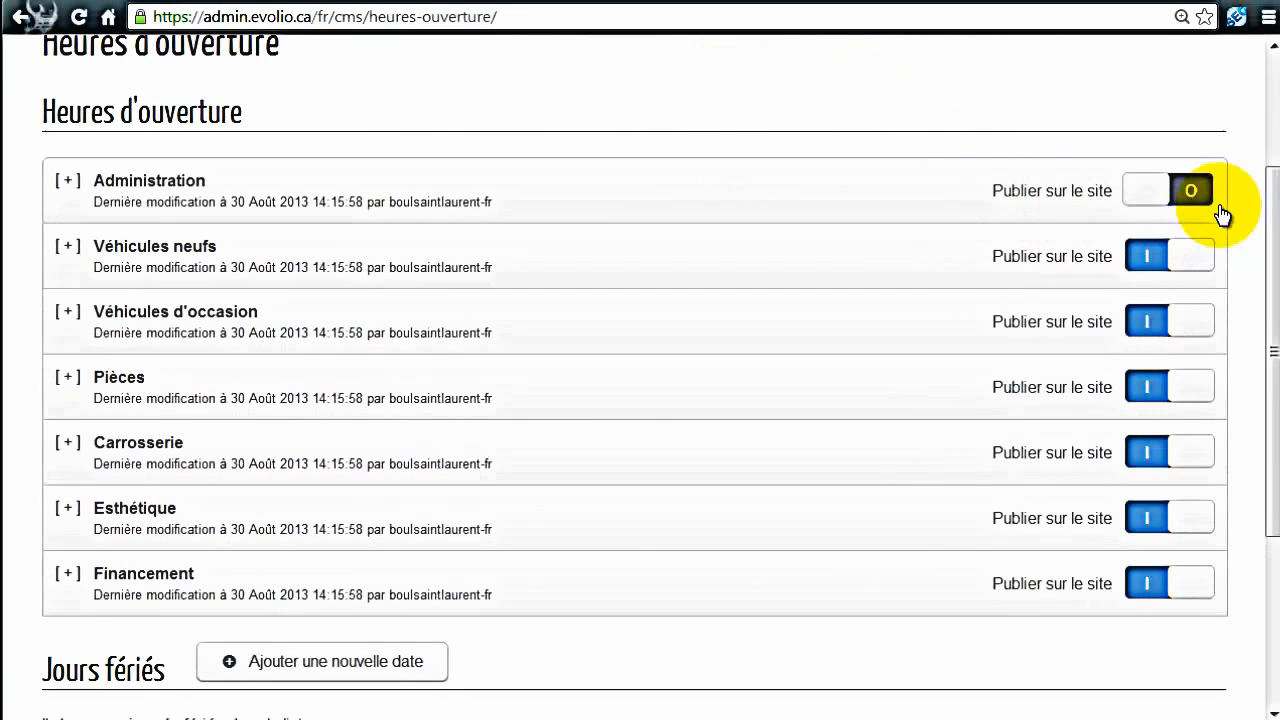
left_click(1161, 192)
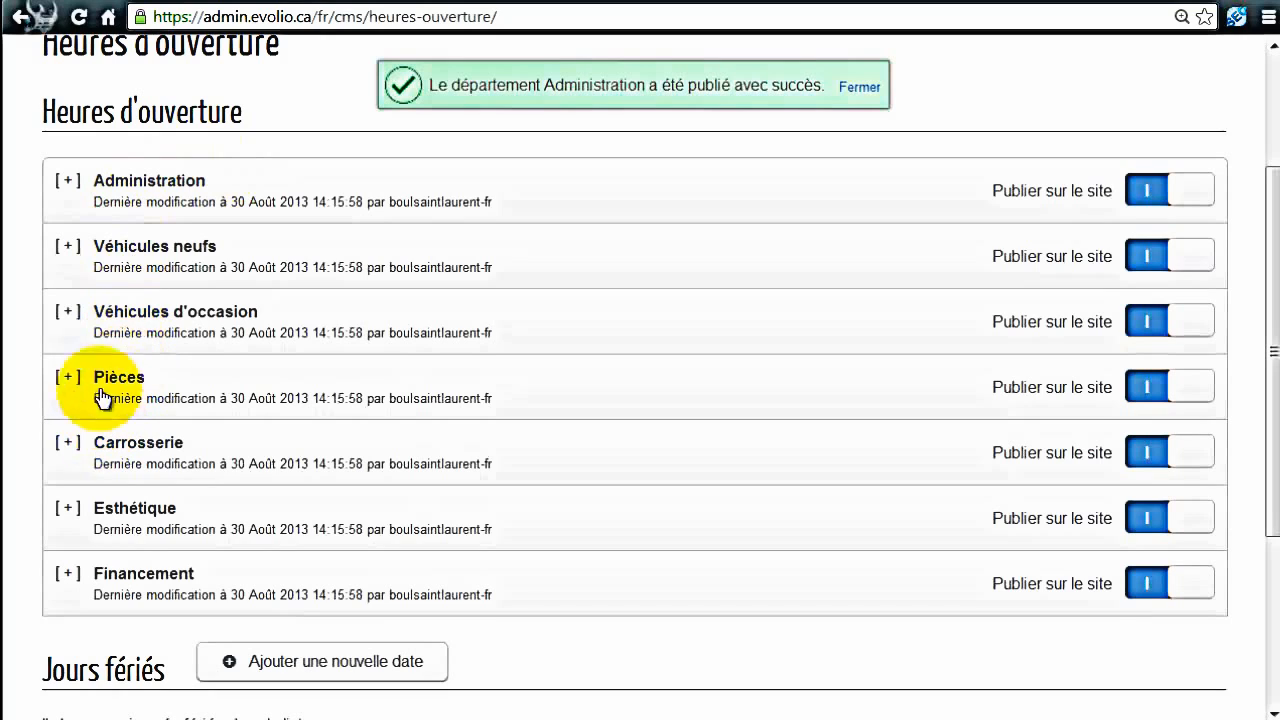
In the Véhicules neufs schedule, set Monday's closing time to 21:00 and apply Monday's hours to all days.
left_click(137, 253)
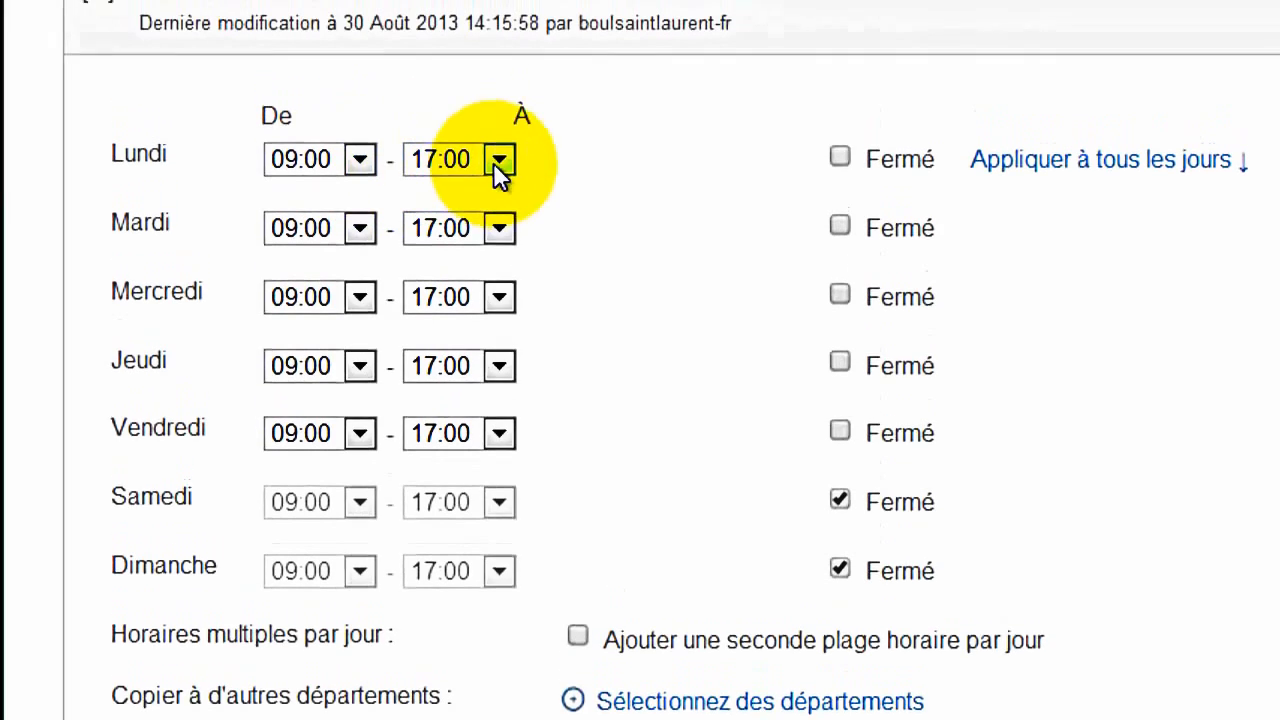
scroll(615, 237, "down", 3)
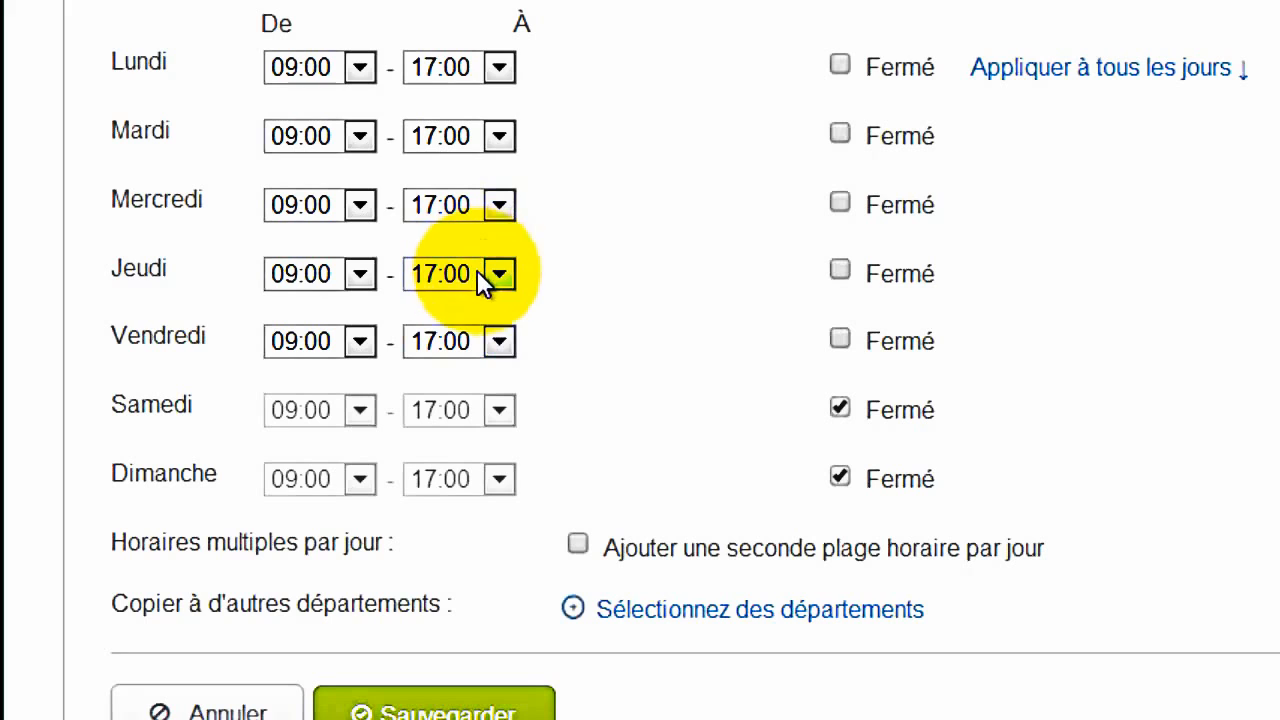
left_click(498, 67)
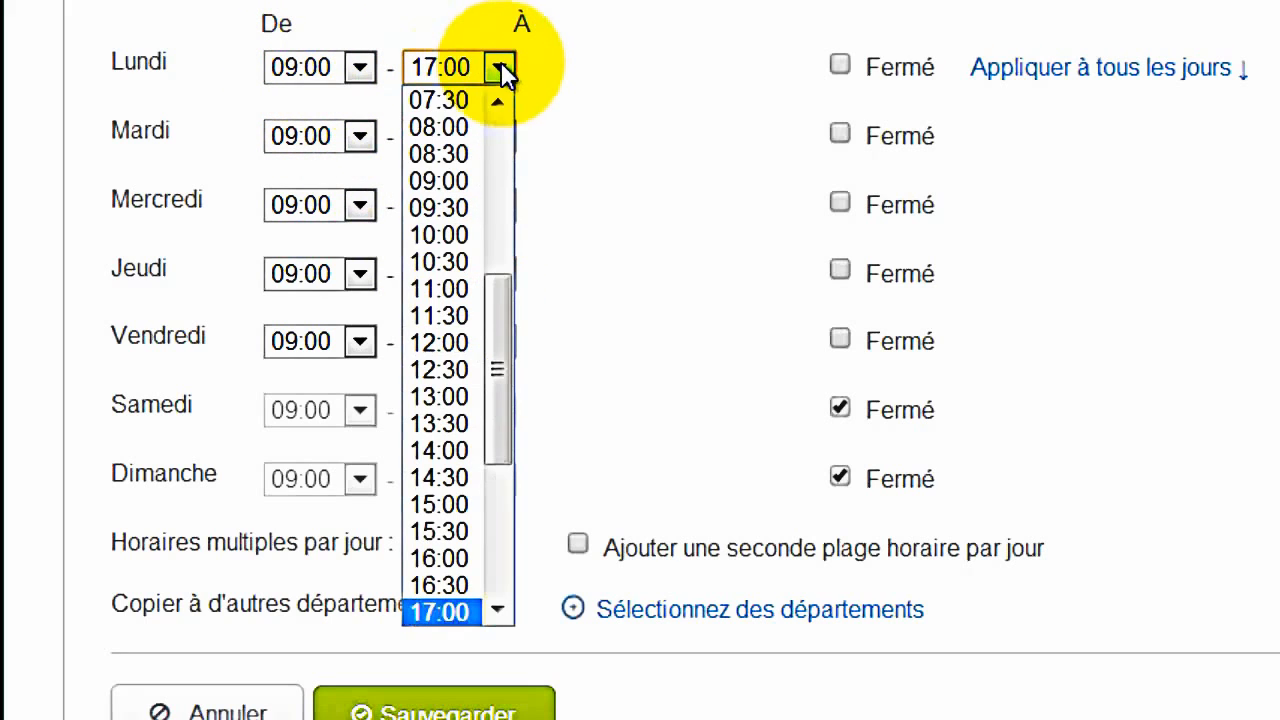
left_click(504, 534)
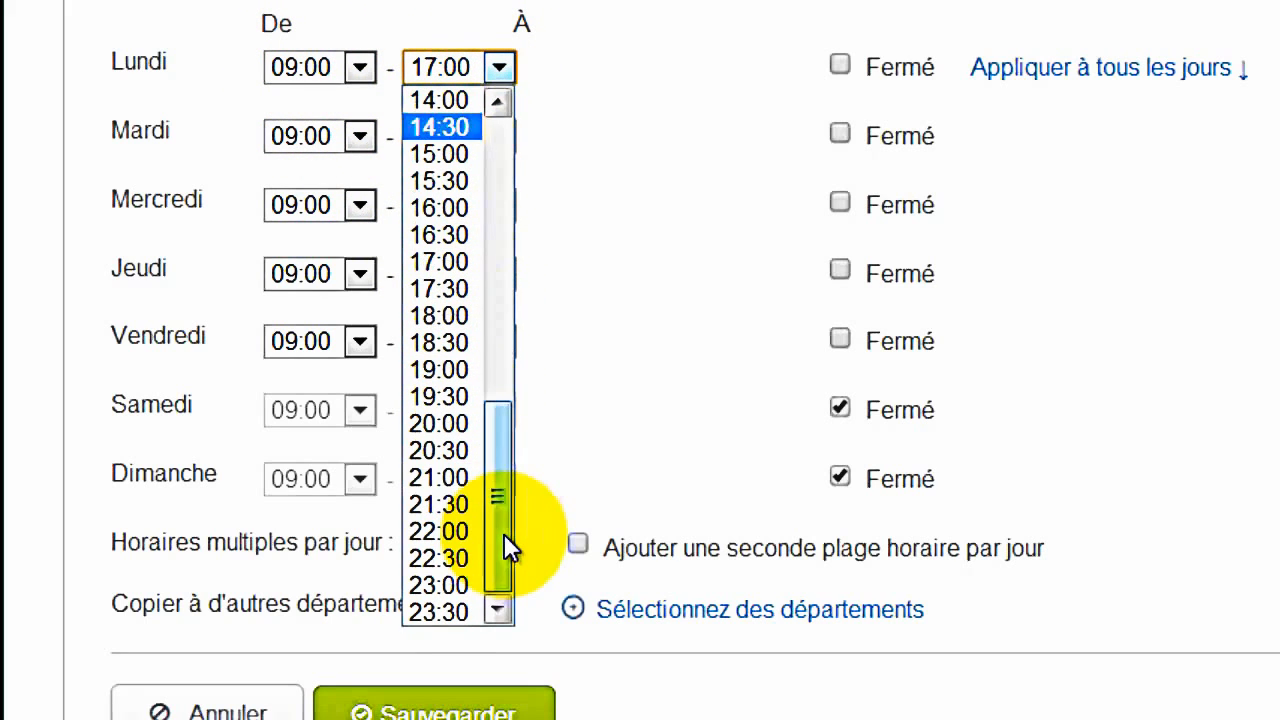
left_click(448, 479)
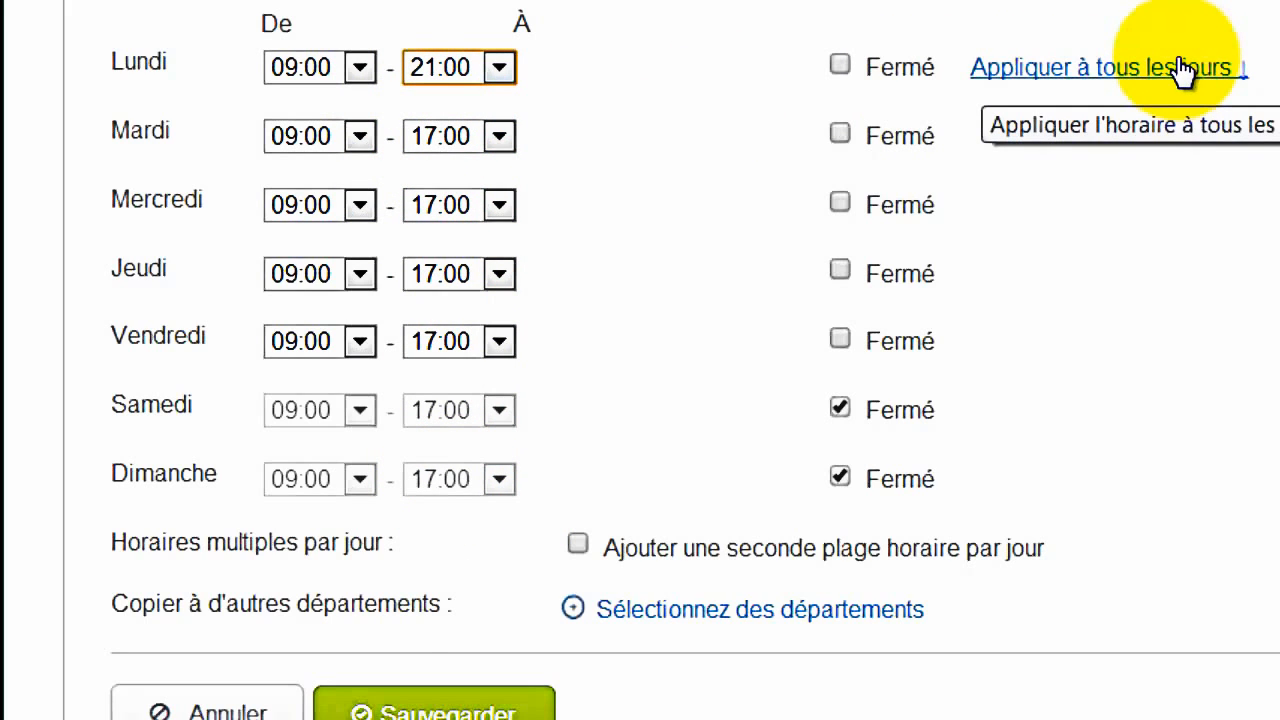
left_click(1143, 68)
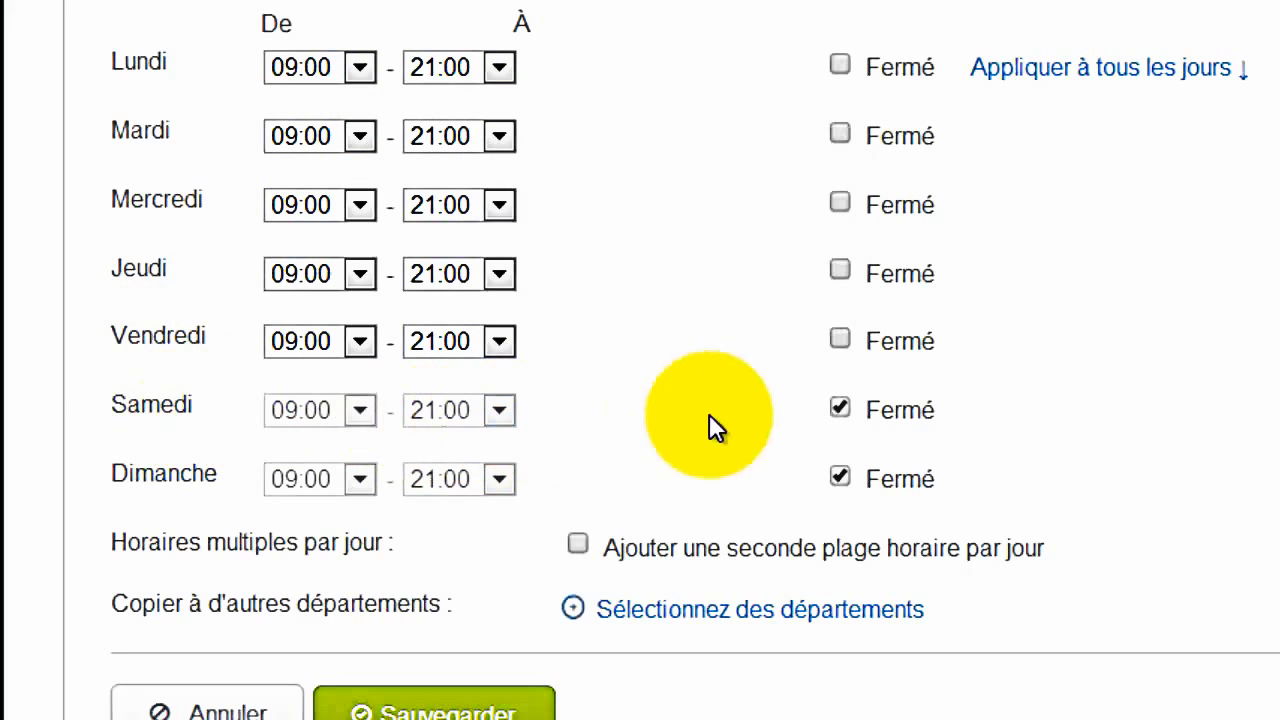
Mark Saturday as open for Véhicules neufs and set its hours from 10:00 to 15:00.
left_click(842, 408)
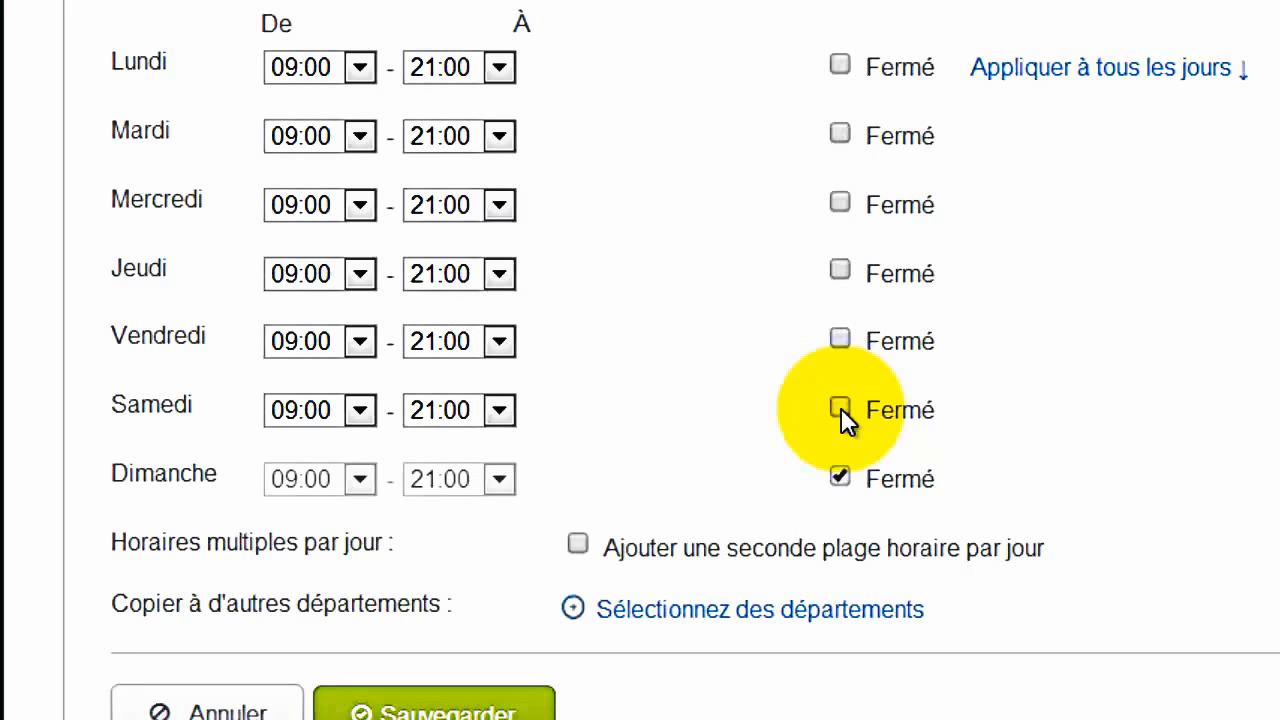
left_click(305, 414)
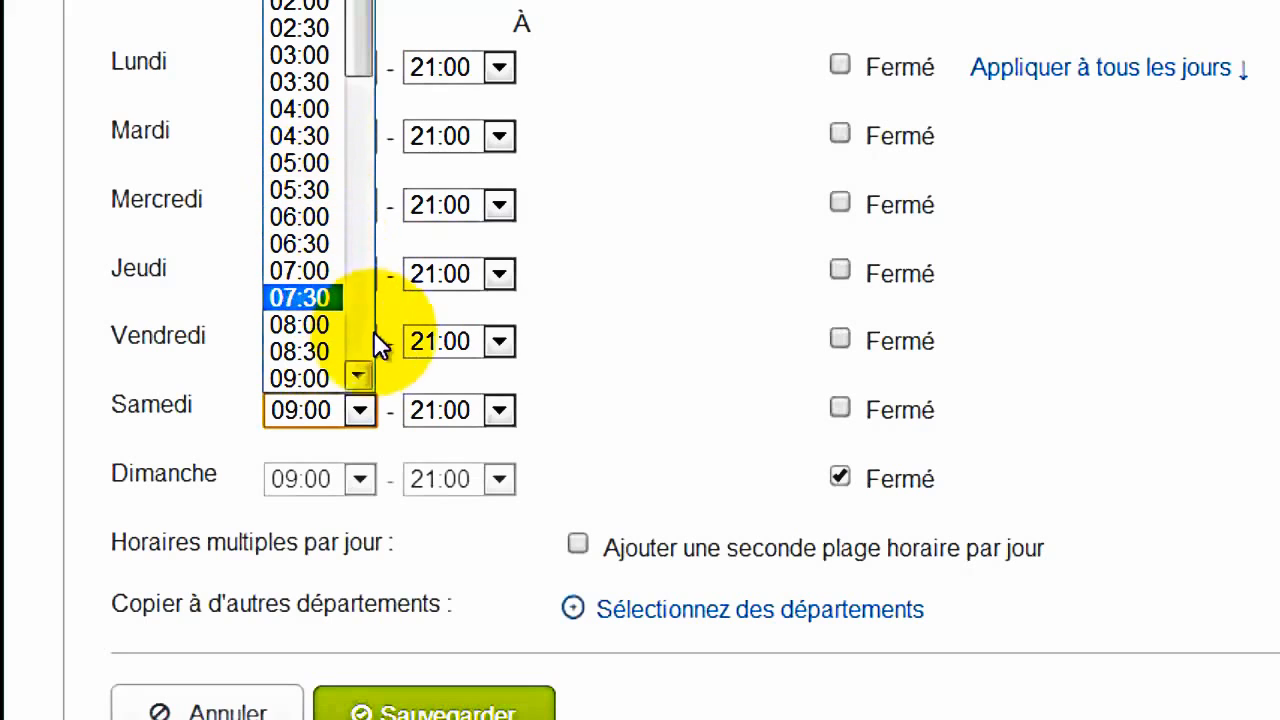
scroll(361, 373, "down", 1)
scroll(366, 373, "down", 1)
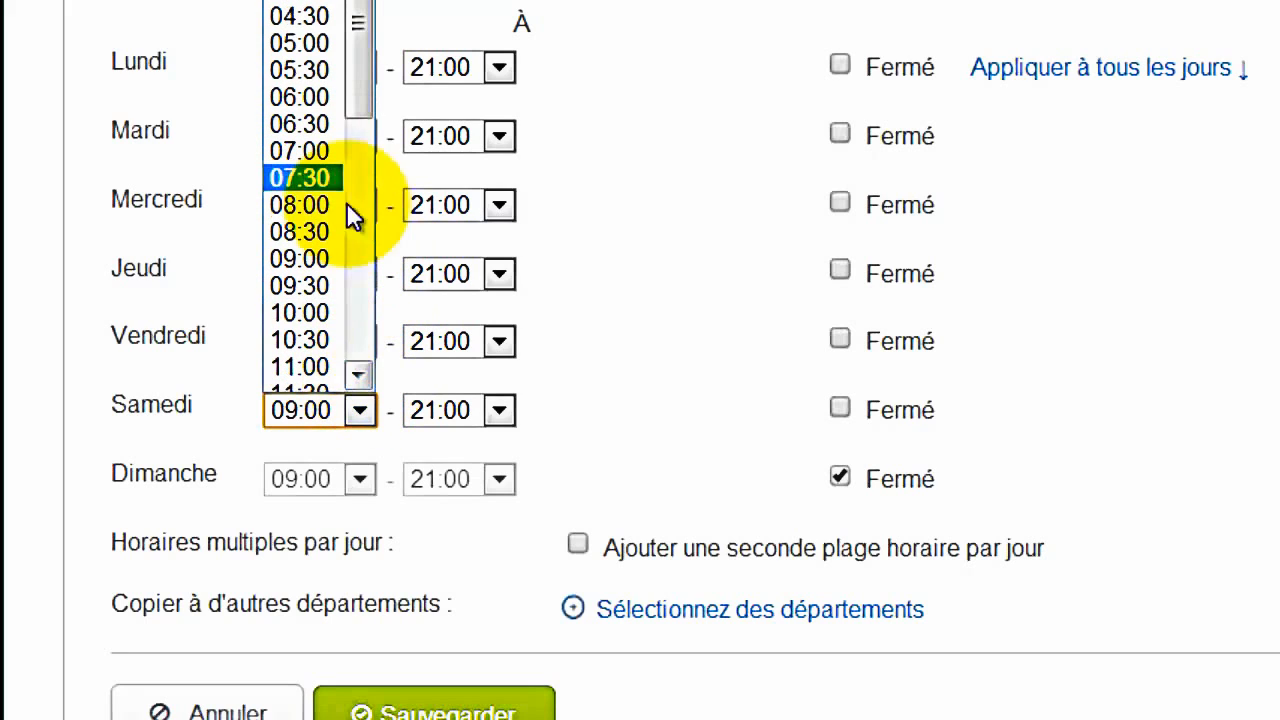
left_click(304, 313)
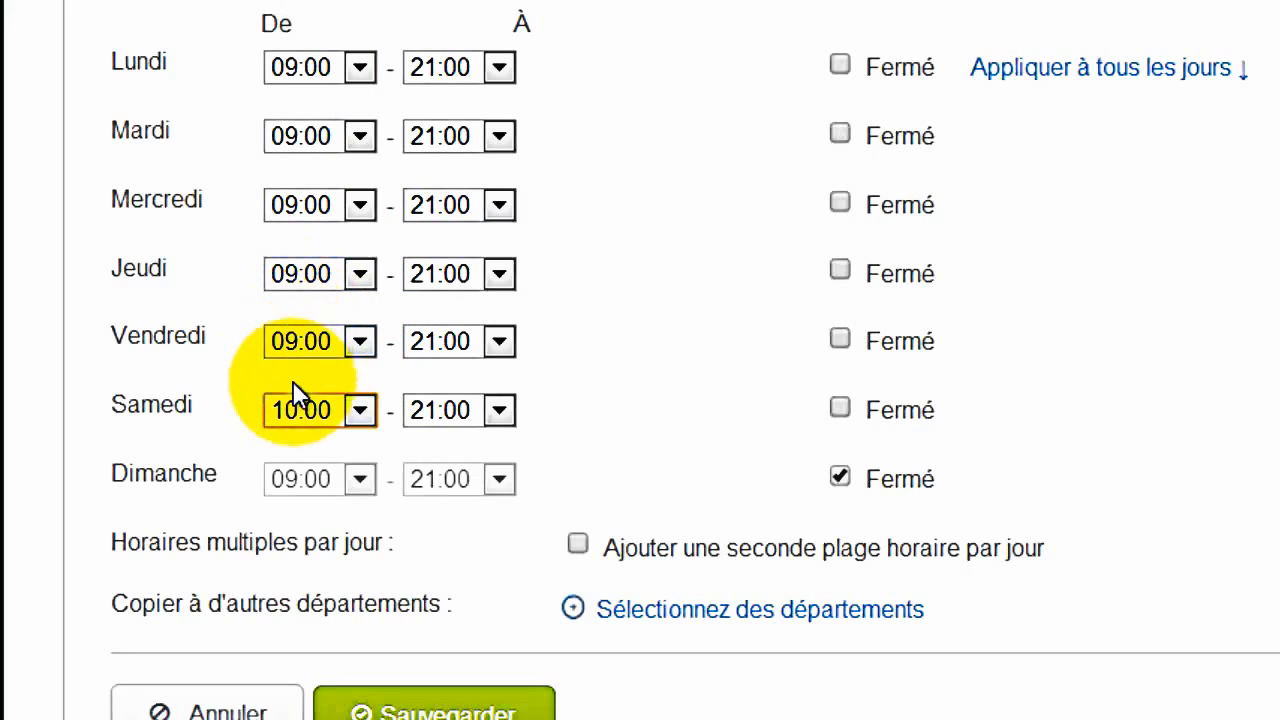
left_click(502, 411)
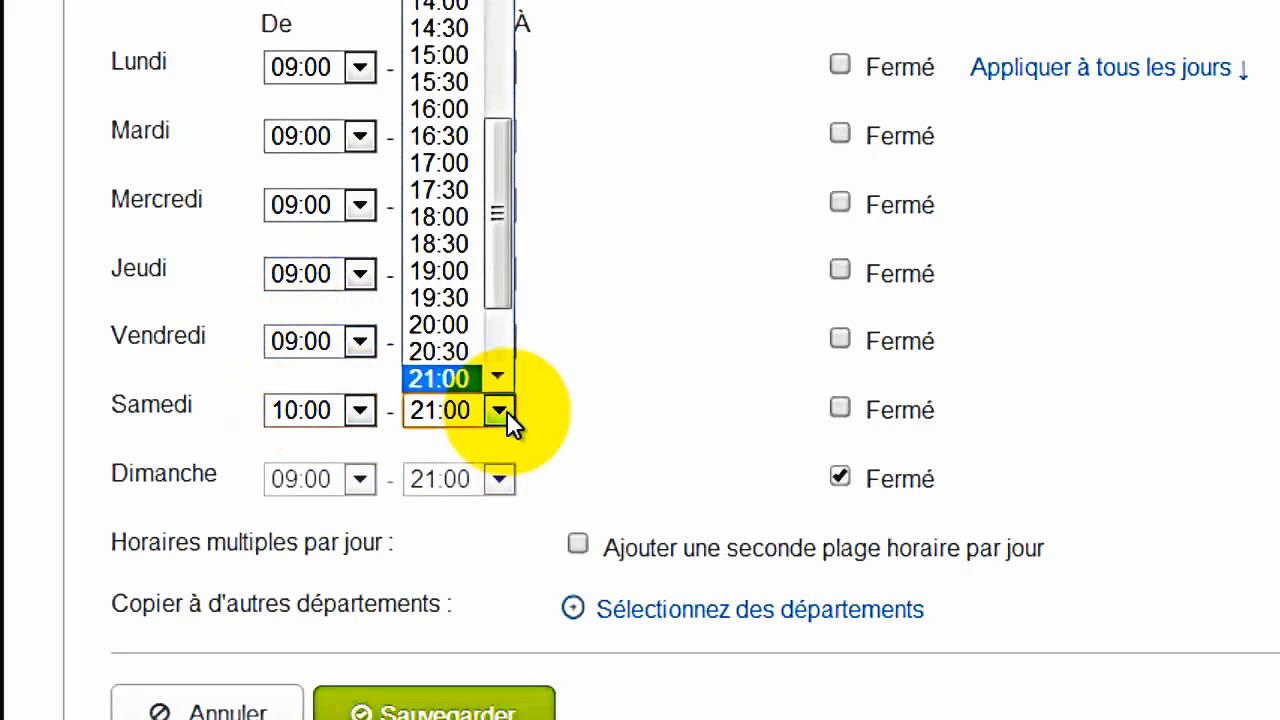
left_click(463, 56)
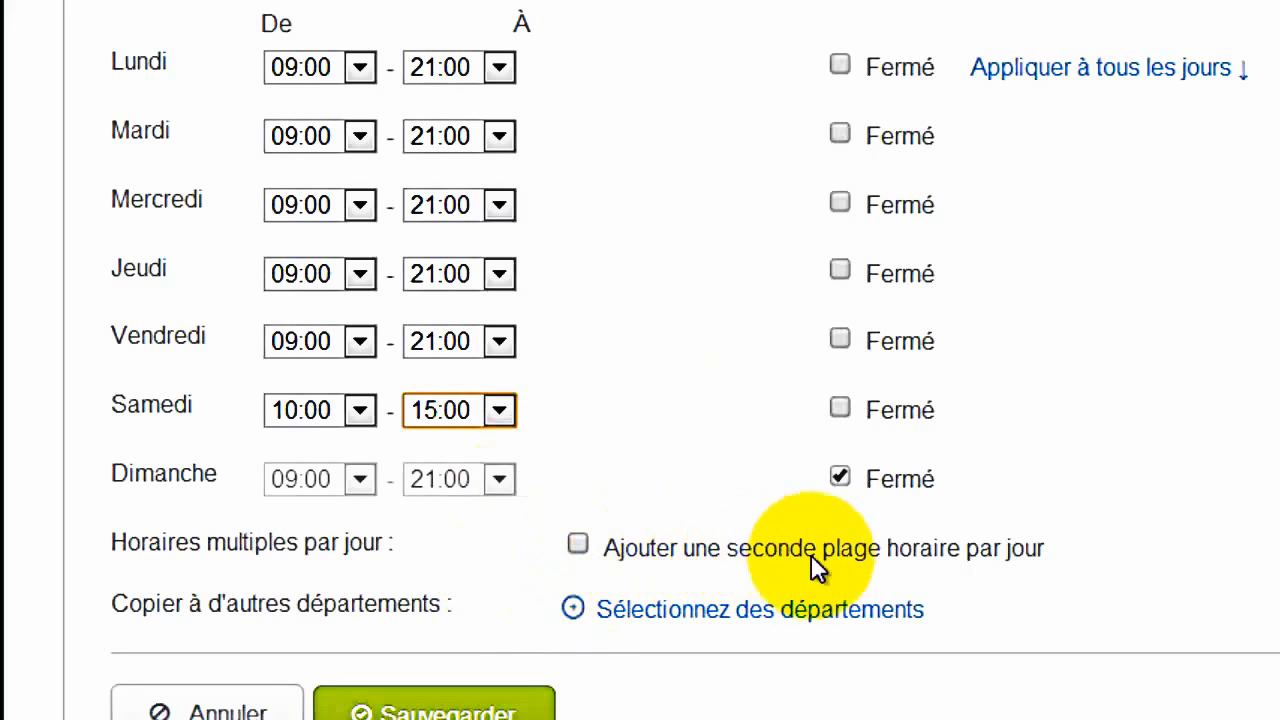
Enable a second time range per day and end Monday's first range at 12:00.
left_click(578, 544)
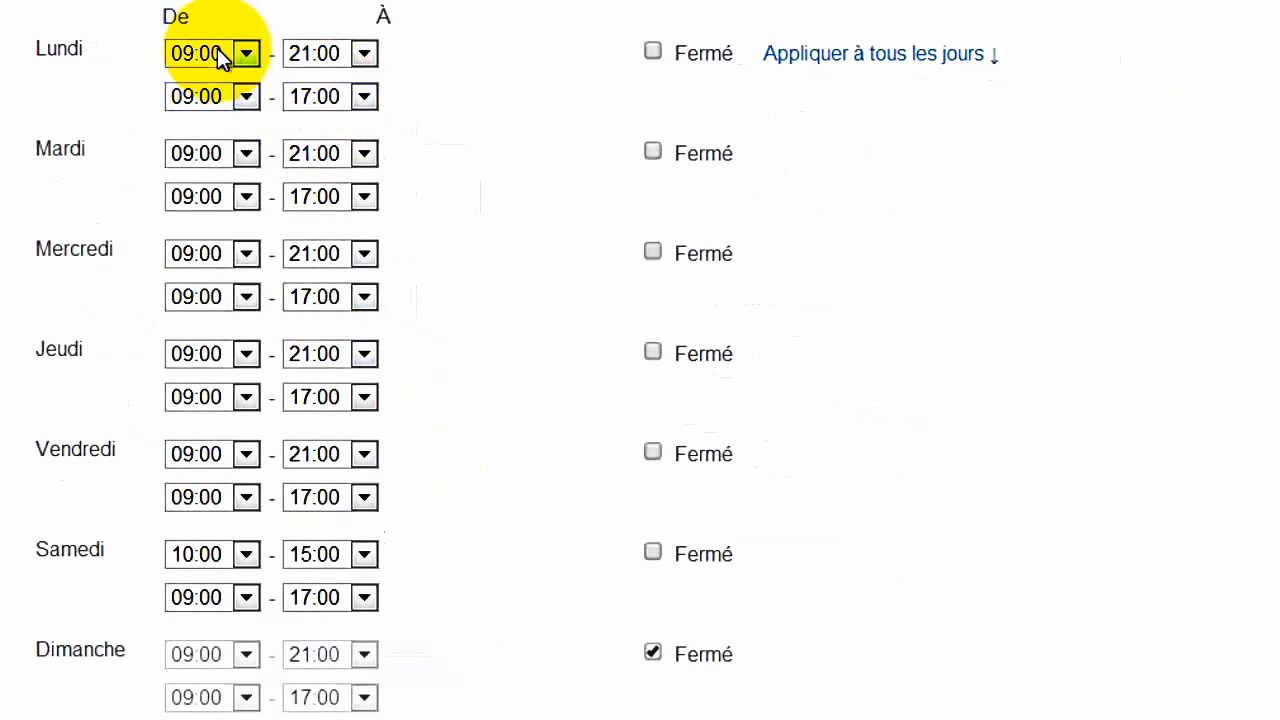
left_click(293, 52)
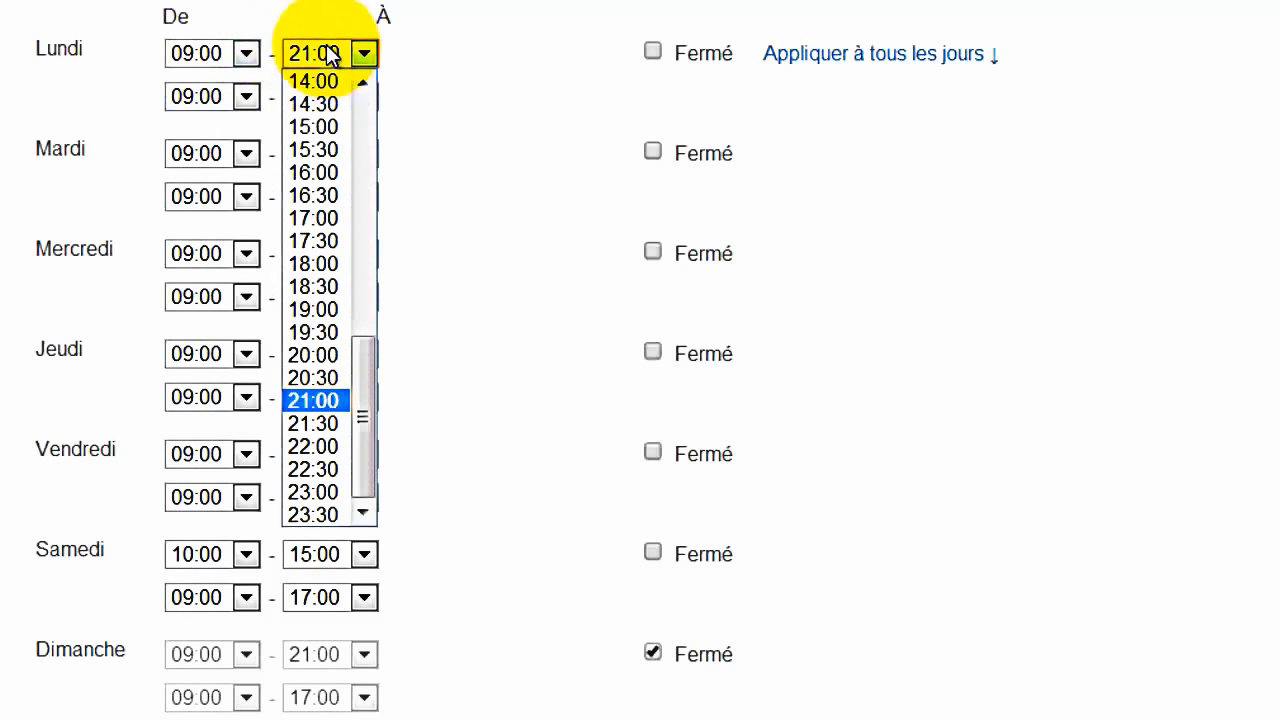
scroll(358, 110, "up", 6)
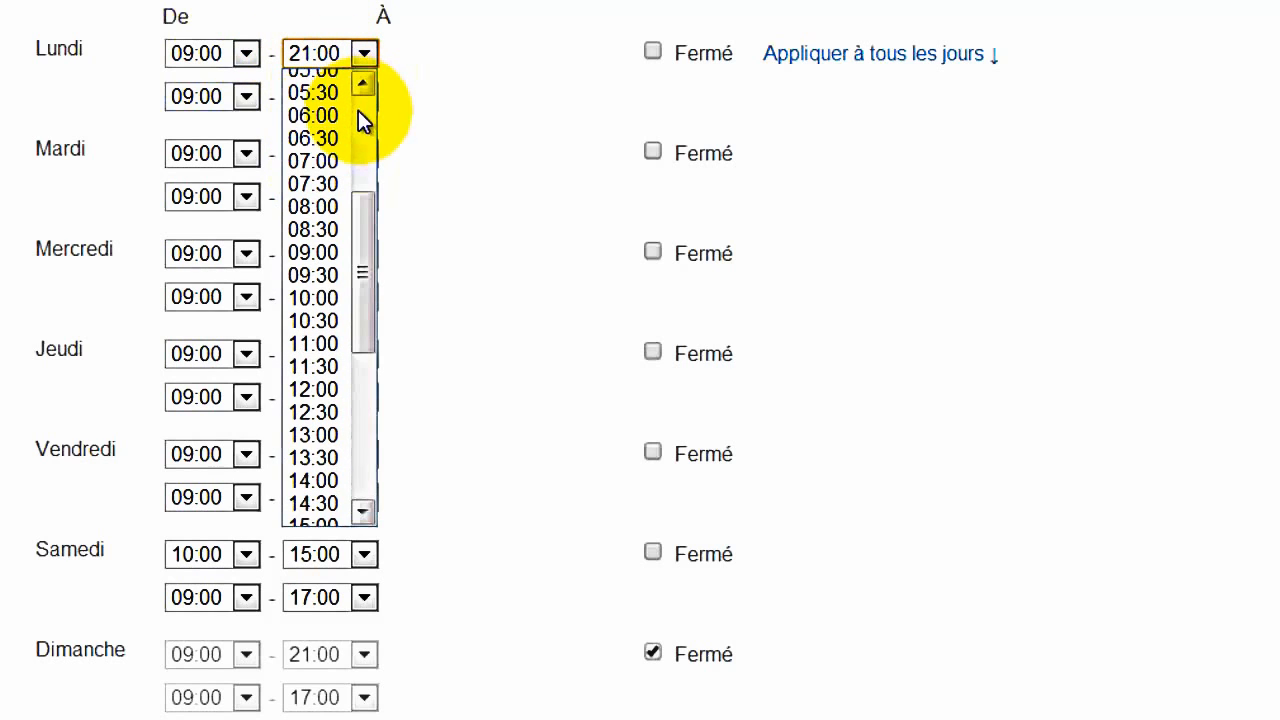
left_click(326, 390)
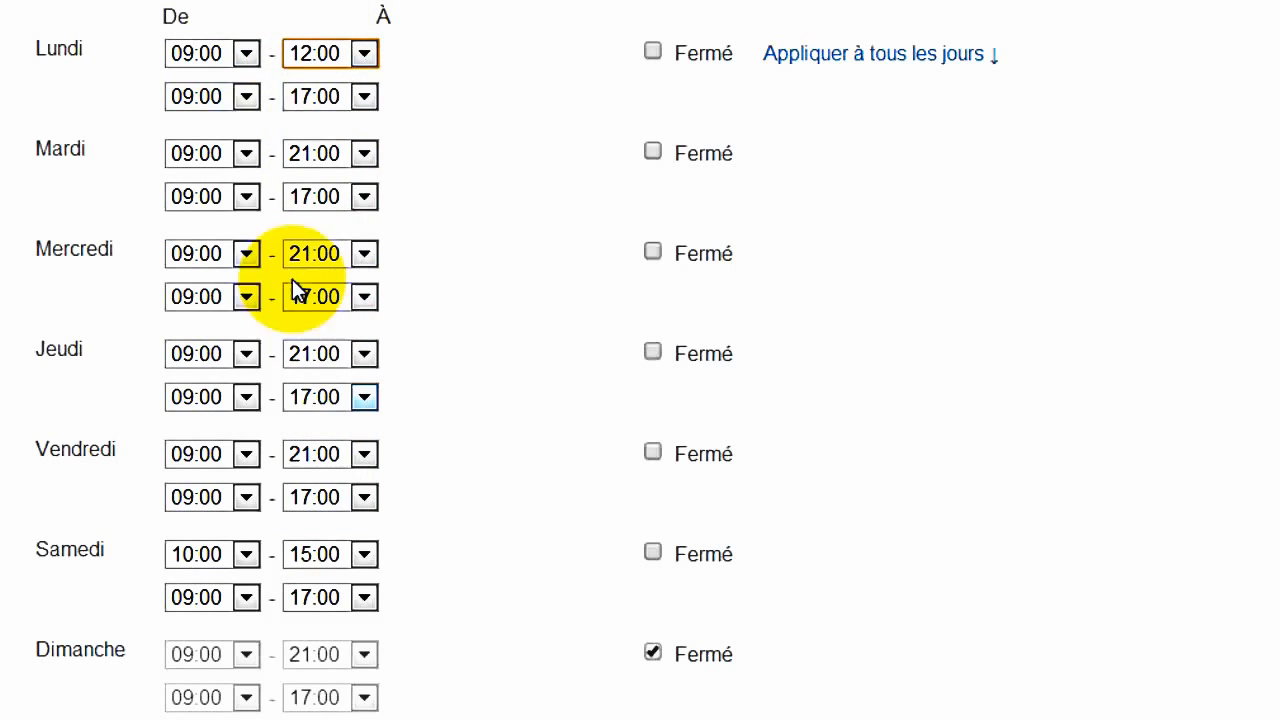
Set Monday's second time range from 13:00 to 21:00 and apply Monday's schedule to all days.
left_click(208, 96)
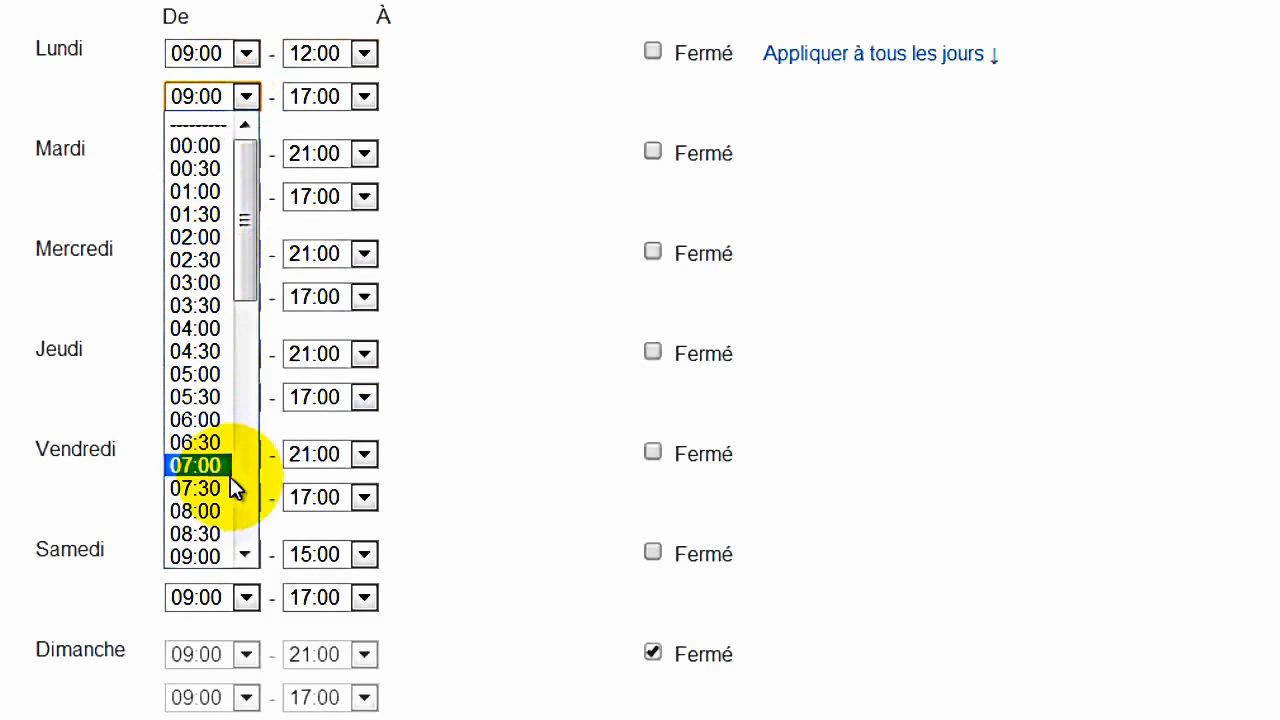
scroll(206, 490, "down", 3)
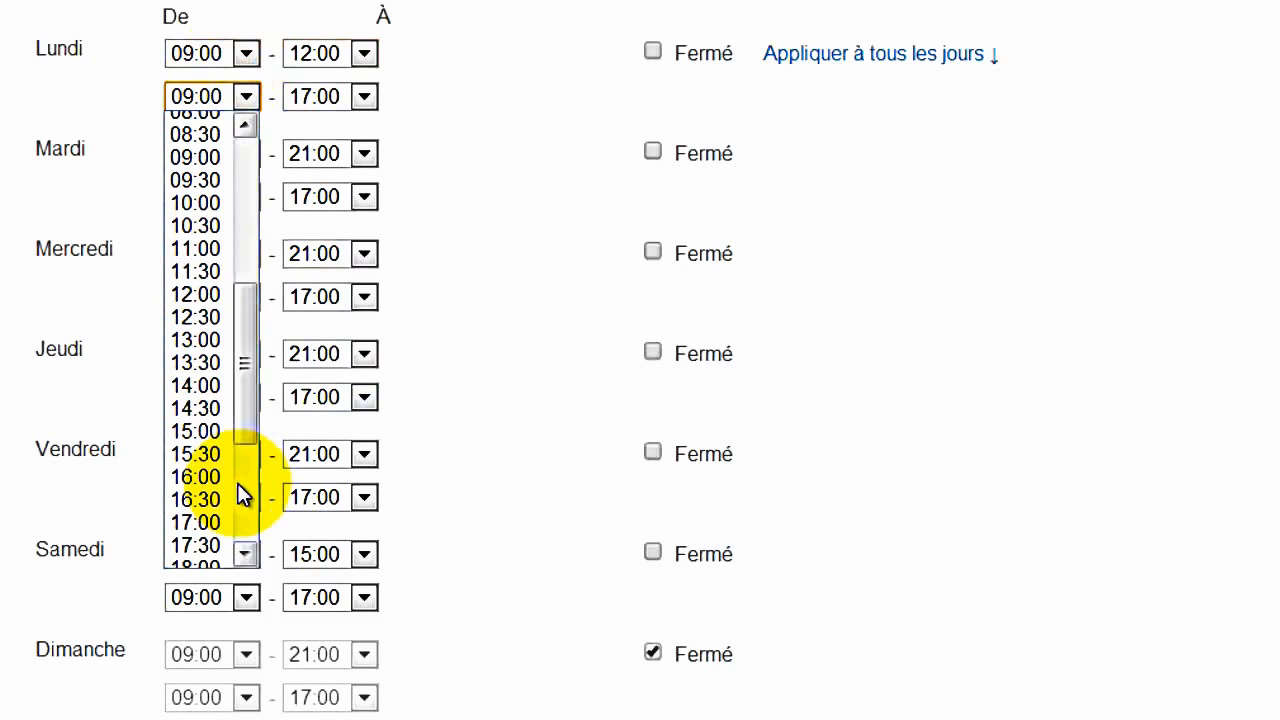
left_click(208, 336)
left_click(329, 98)
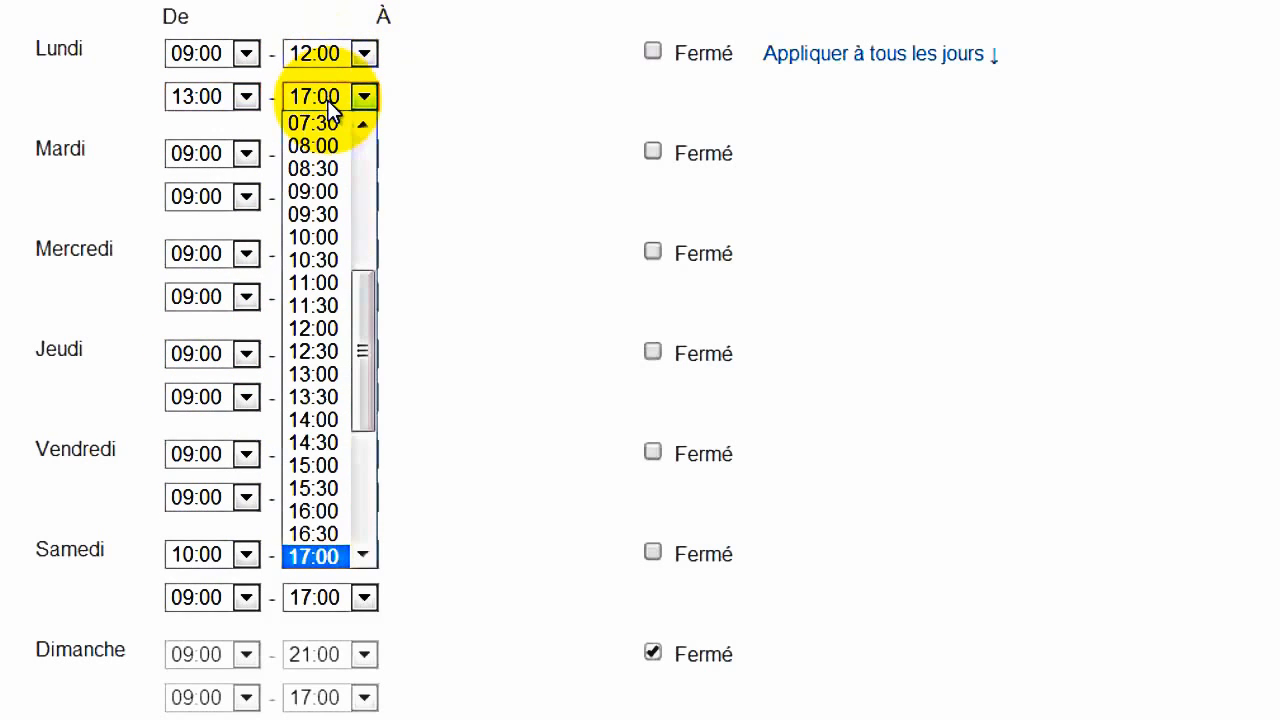
left_click(356, 510)
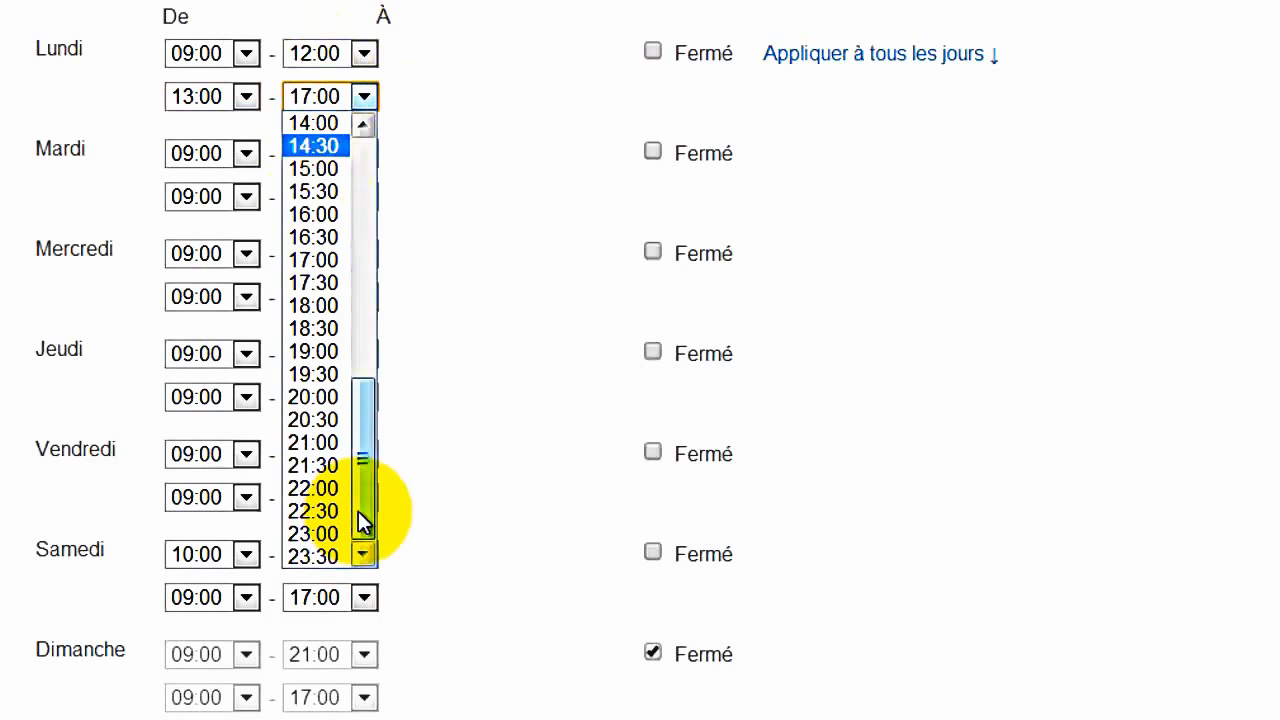
left_click(314, 443)
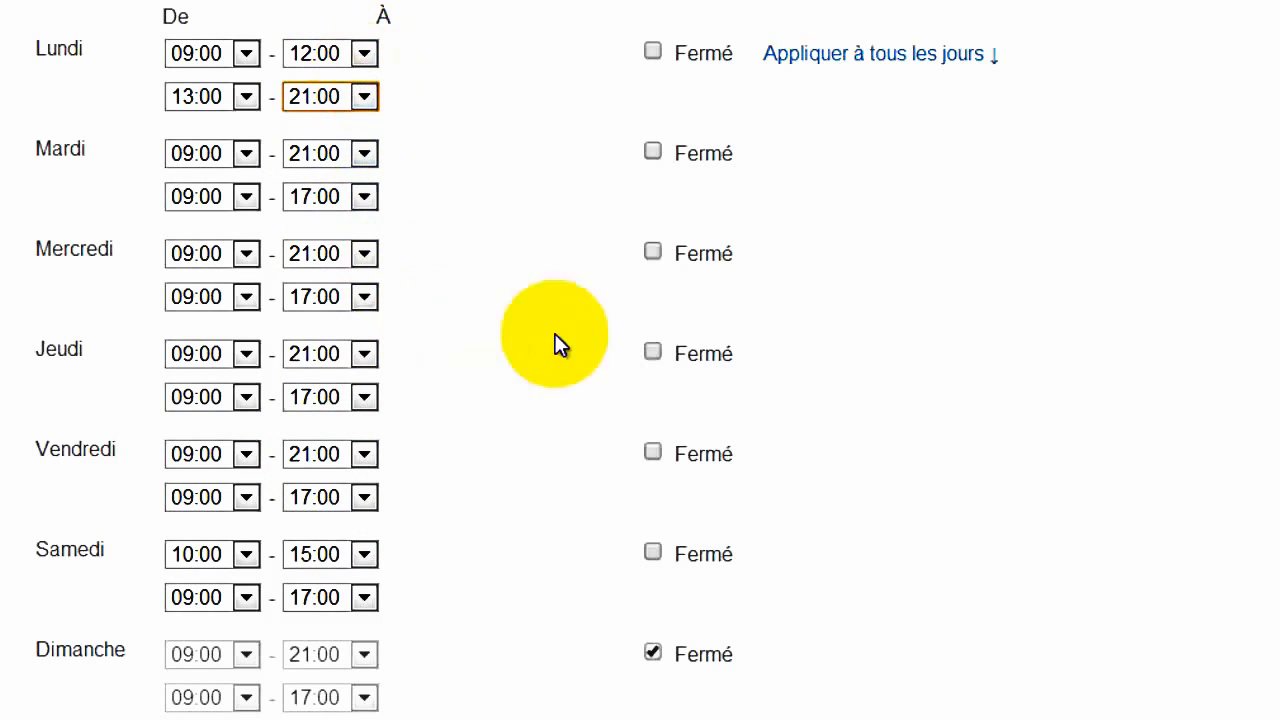
left_click(850, 64)
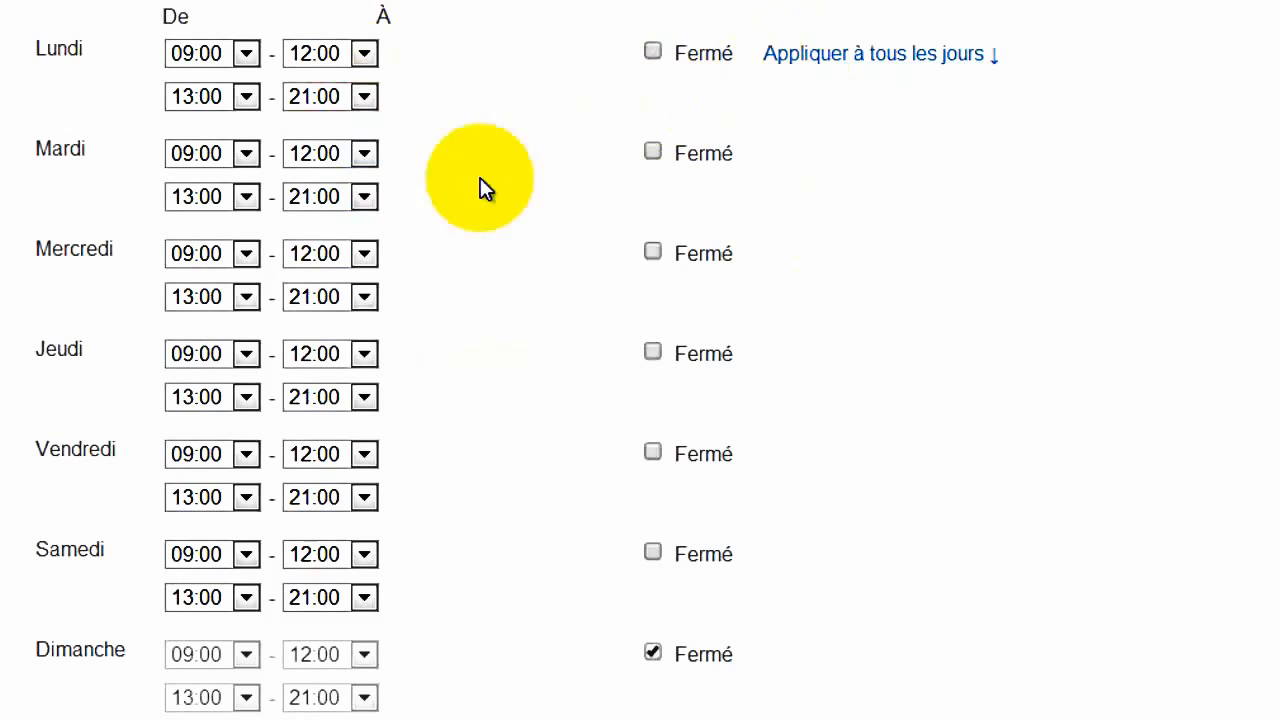
Set the end of Friday's second time range to 18:00.
scroll(461, 332, "down", 3)
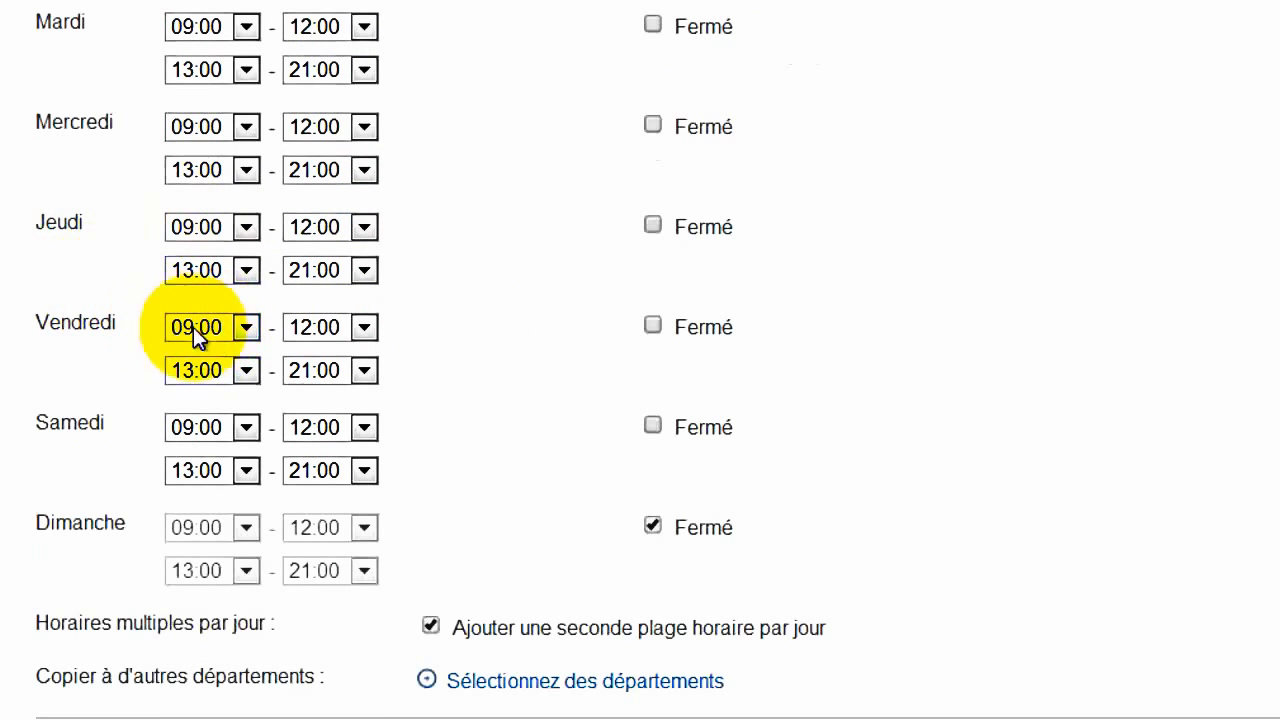
left_click(330, 369)
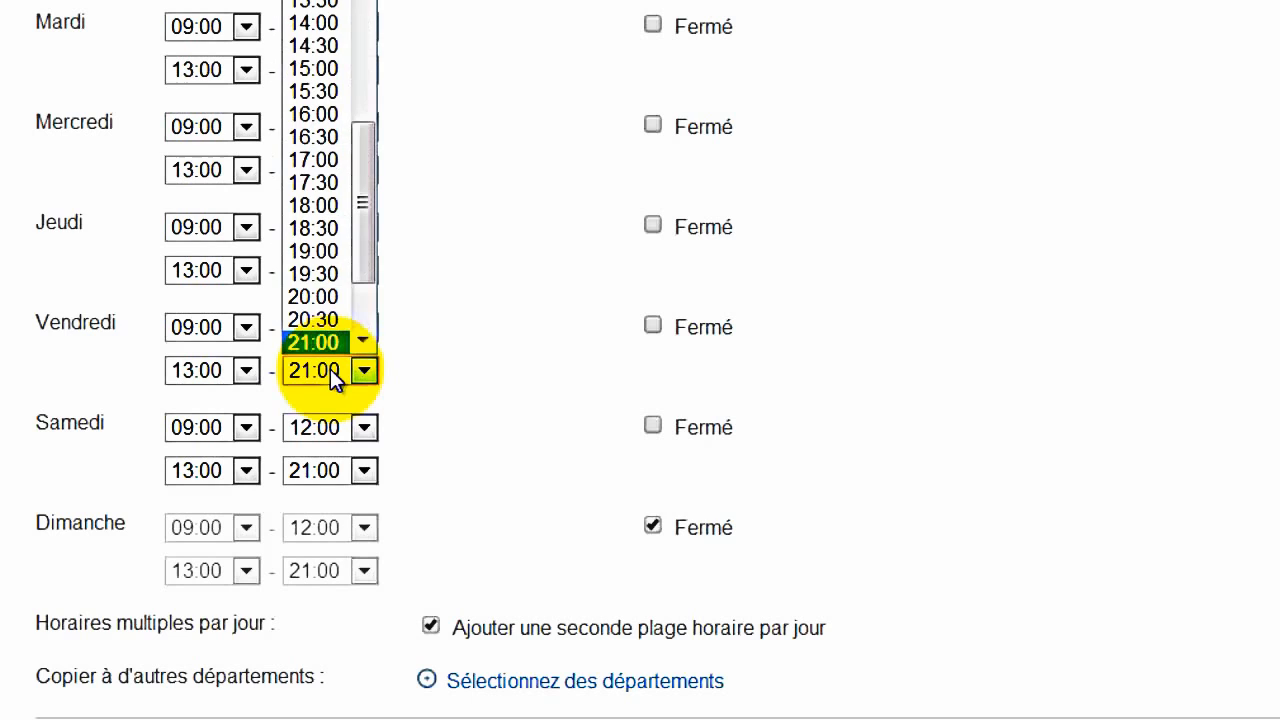
left_click(332, 208)
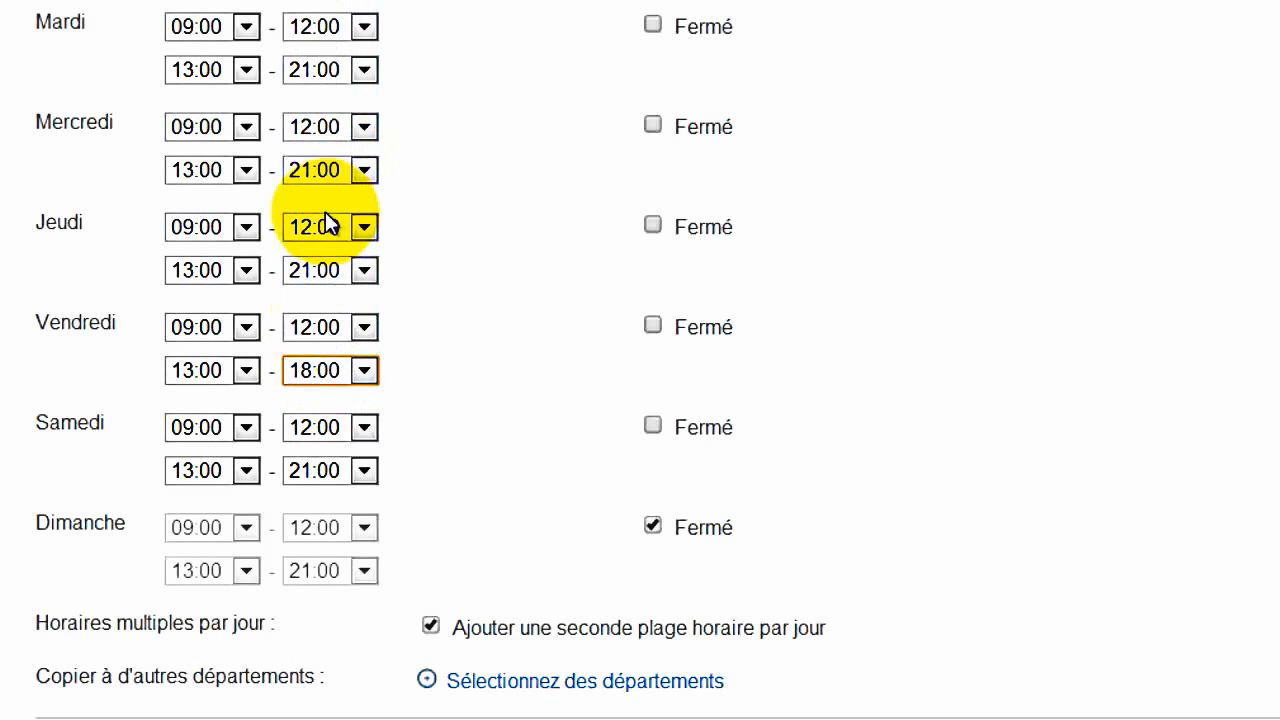
Set Saturday's opening time to 10:00 and the end of its second time range to 15:00.
left_click(198, 428)
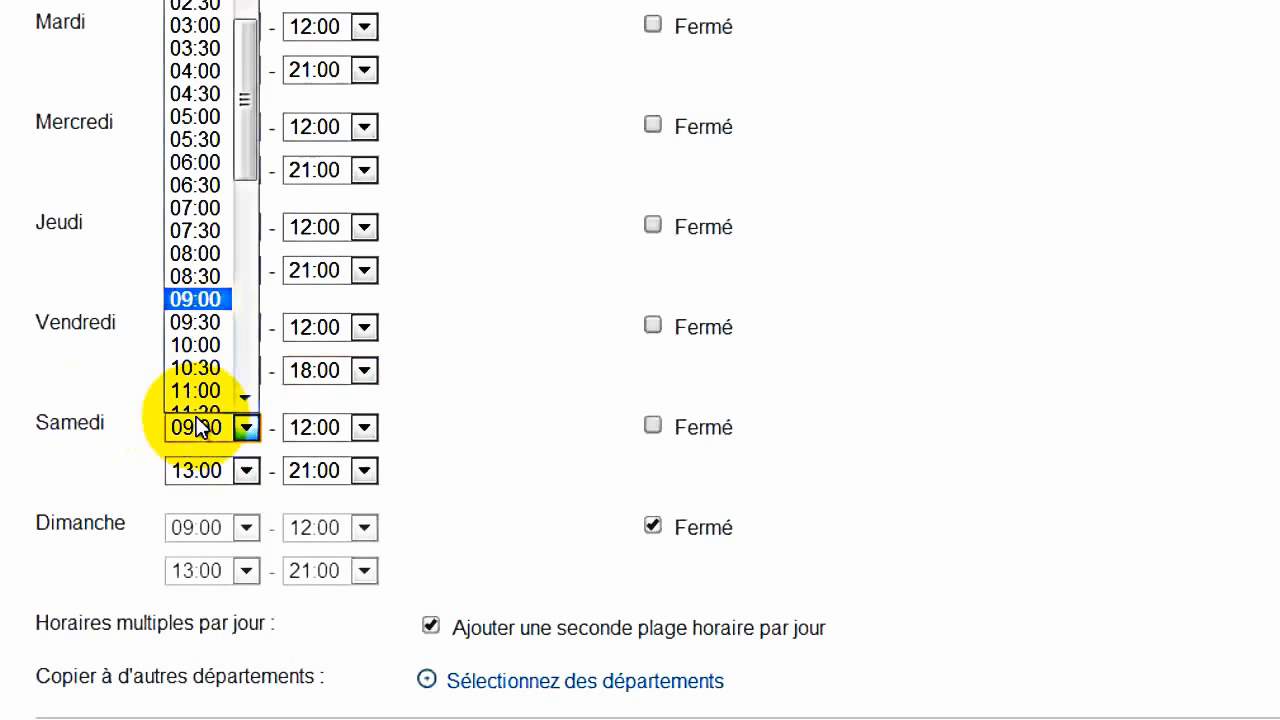
left_click(207, 331)
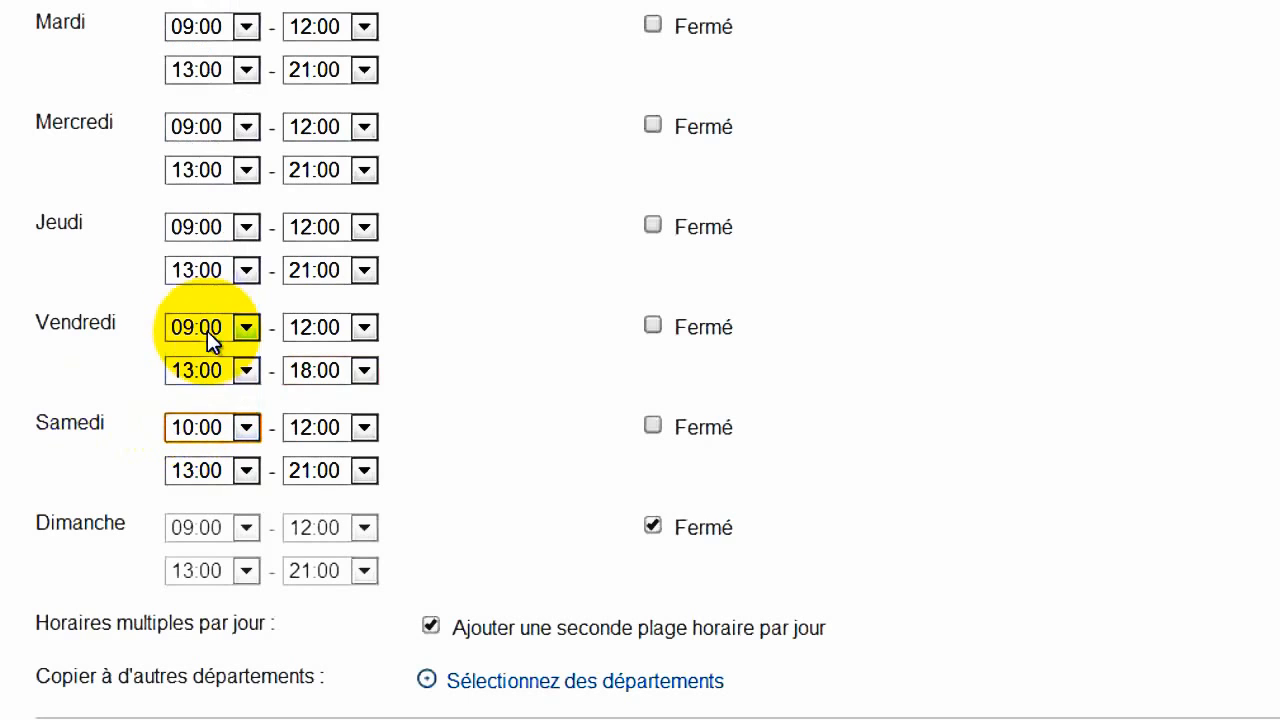
left_click(316, 480)
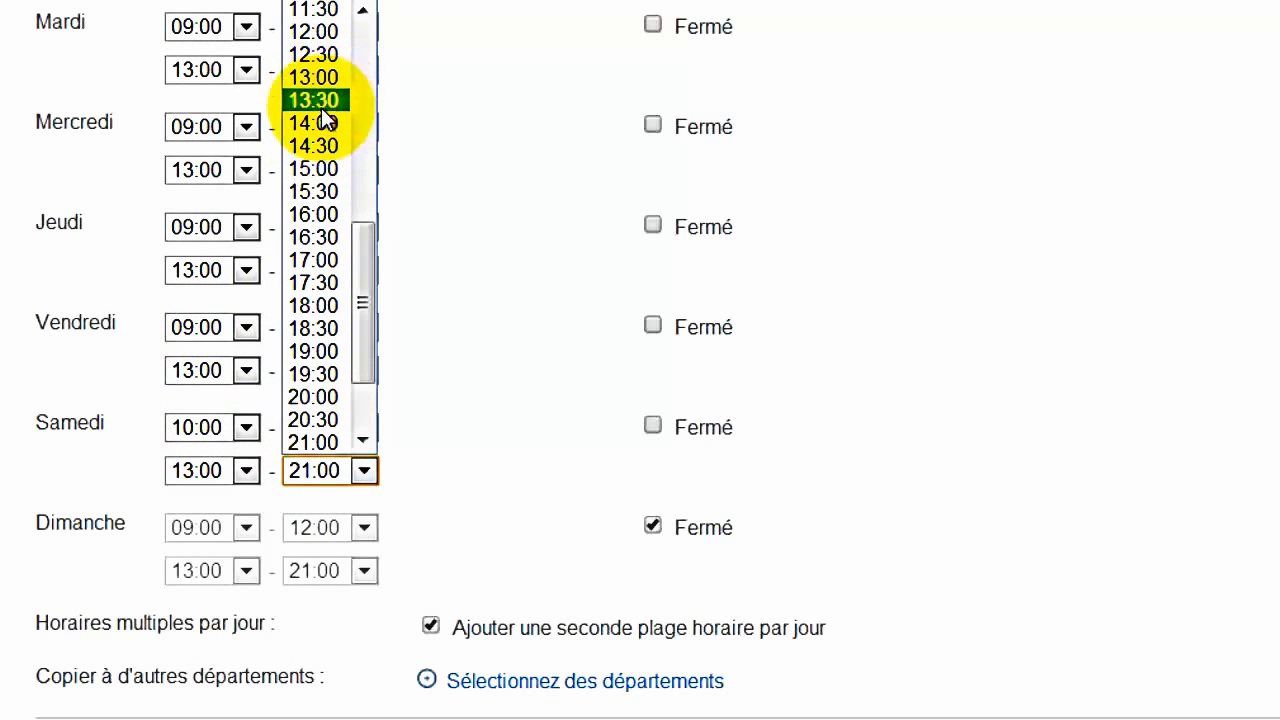
left_click(318, 169)
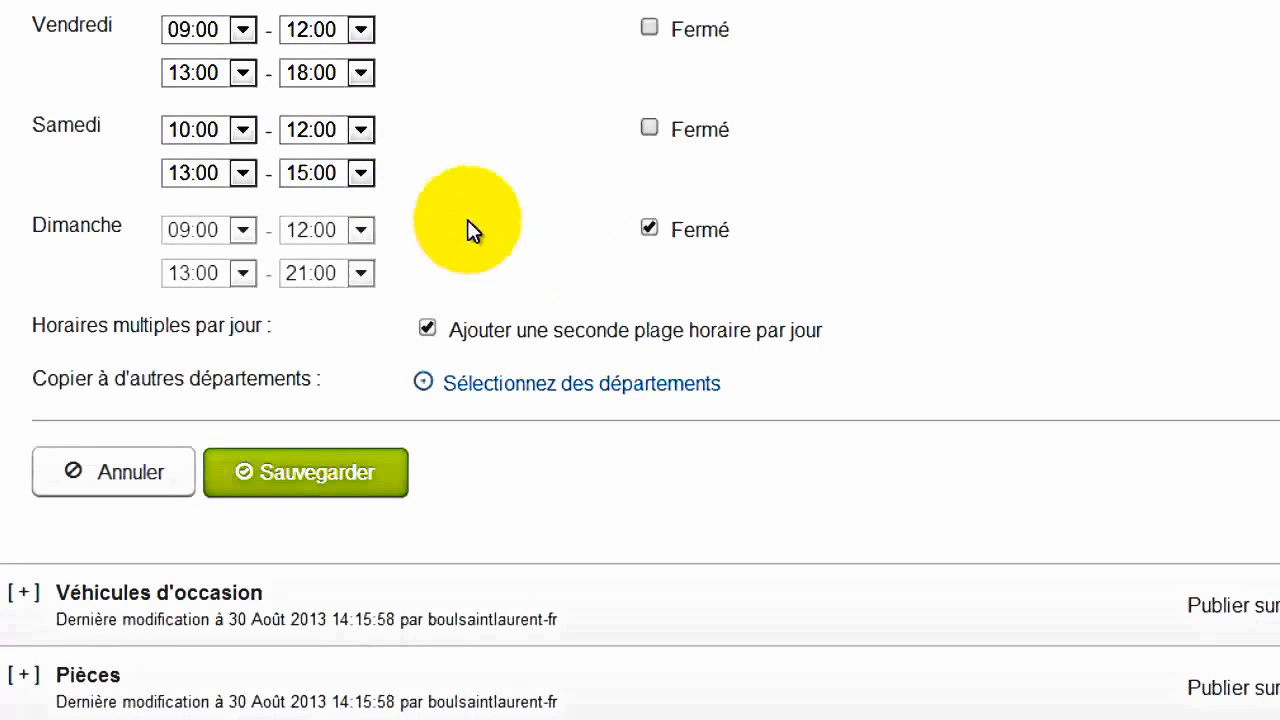
Show the departments available for copying the schedule and select Véhicules d'occasion.
left_click(573, 383)
scroll(574, 382, "down", 2)
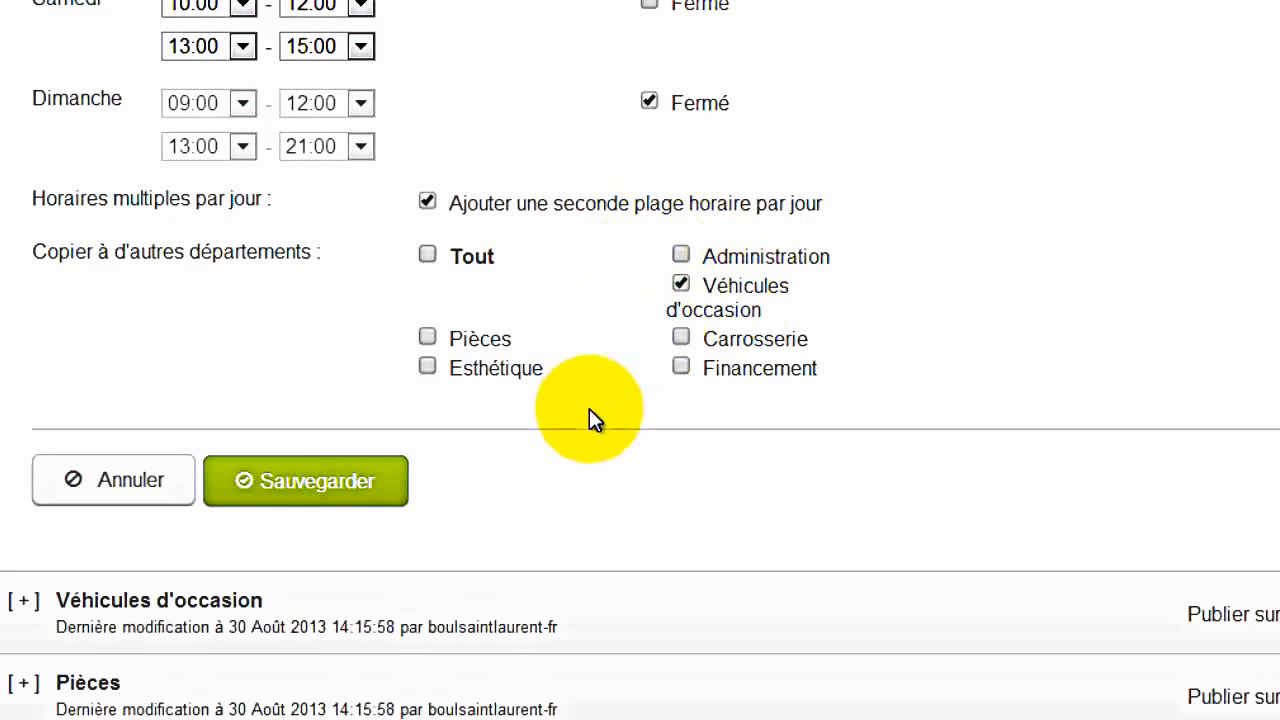
Save the Véhicules neufs opening hours with their copy to Véhicules d'occasion and dismiss the notification.
left_click(285, 486)
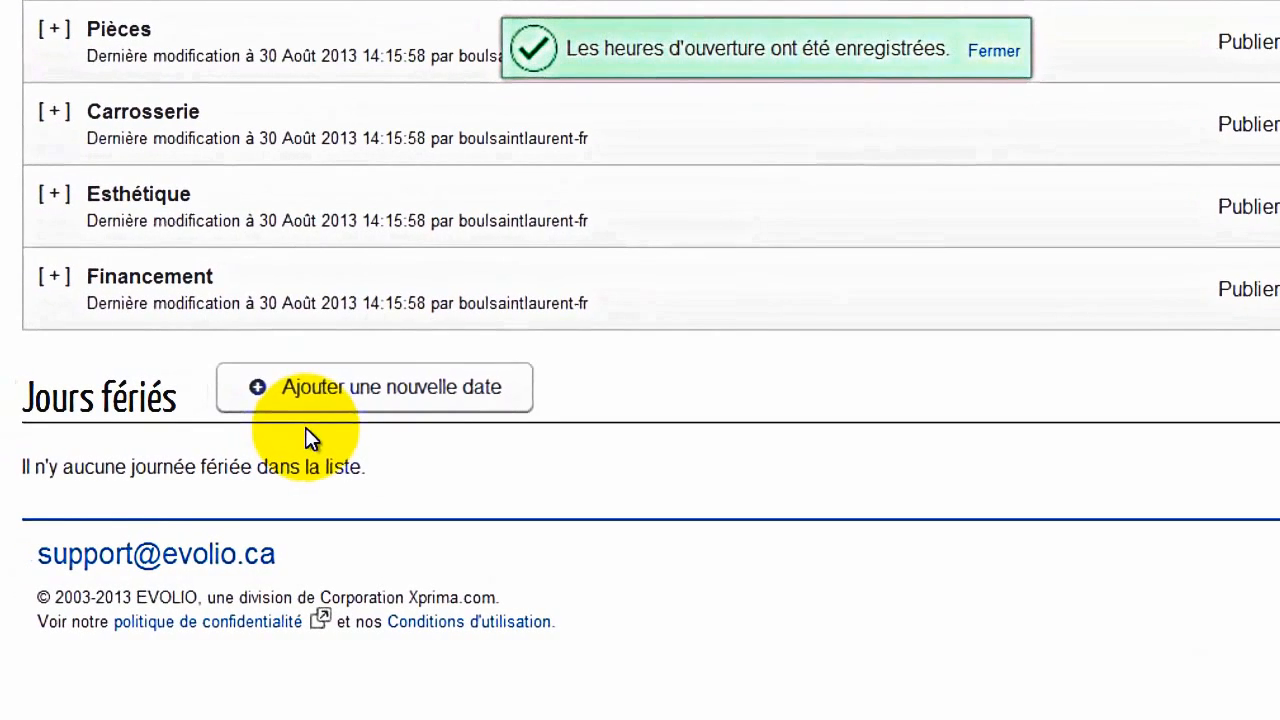
scroll(357, 300, "up", 3)
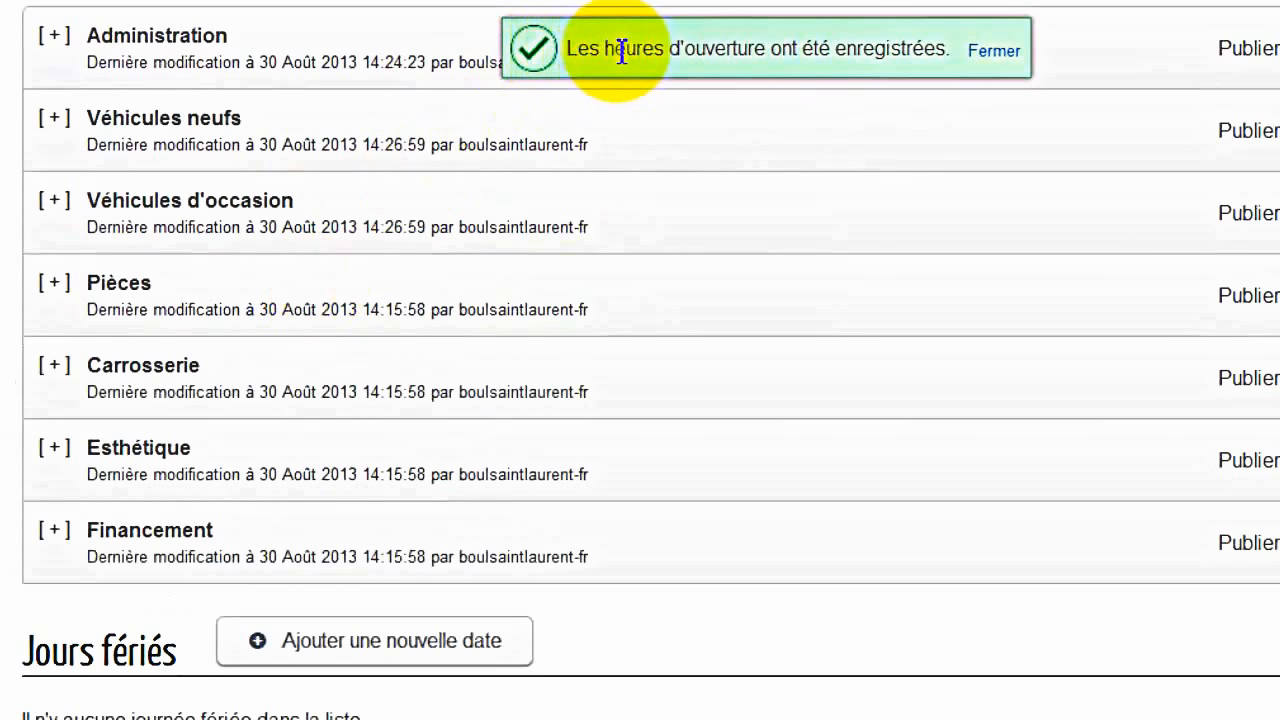
left_click(992, 55)
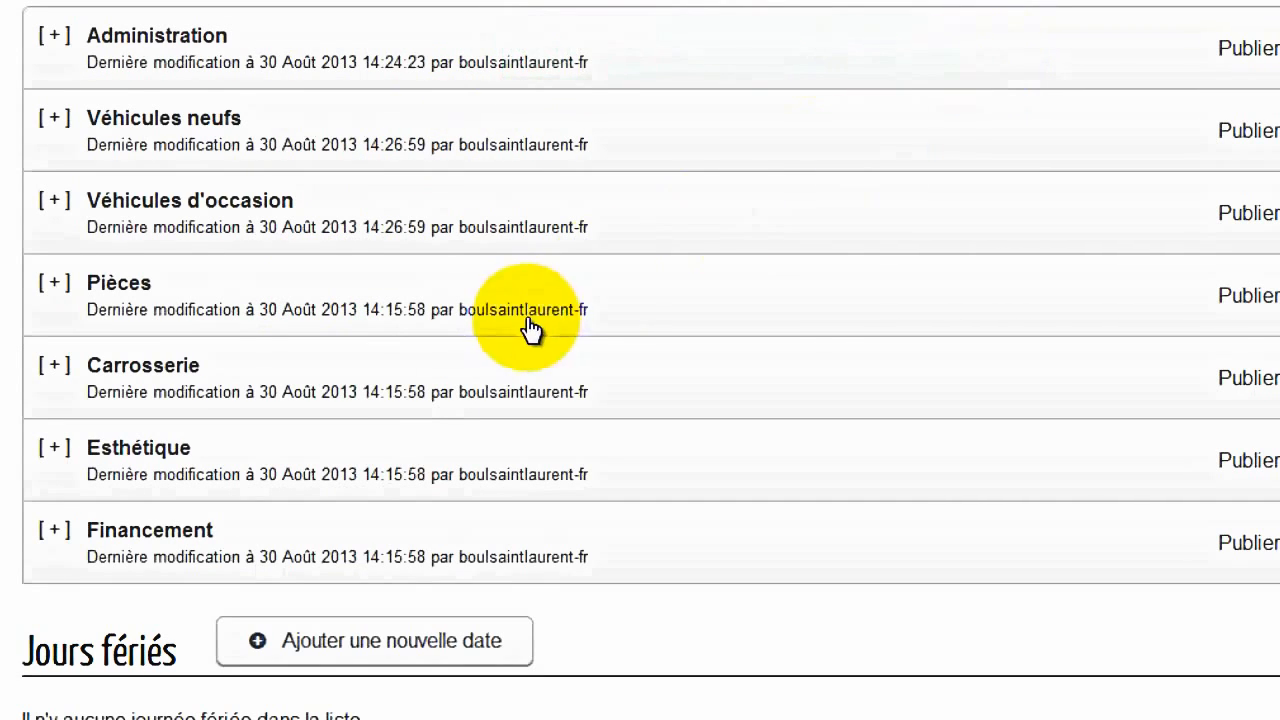
Start a new date entry under Jours fériés with the status Fermé.
scroll(488, 360, "down", 4)
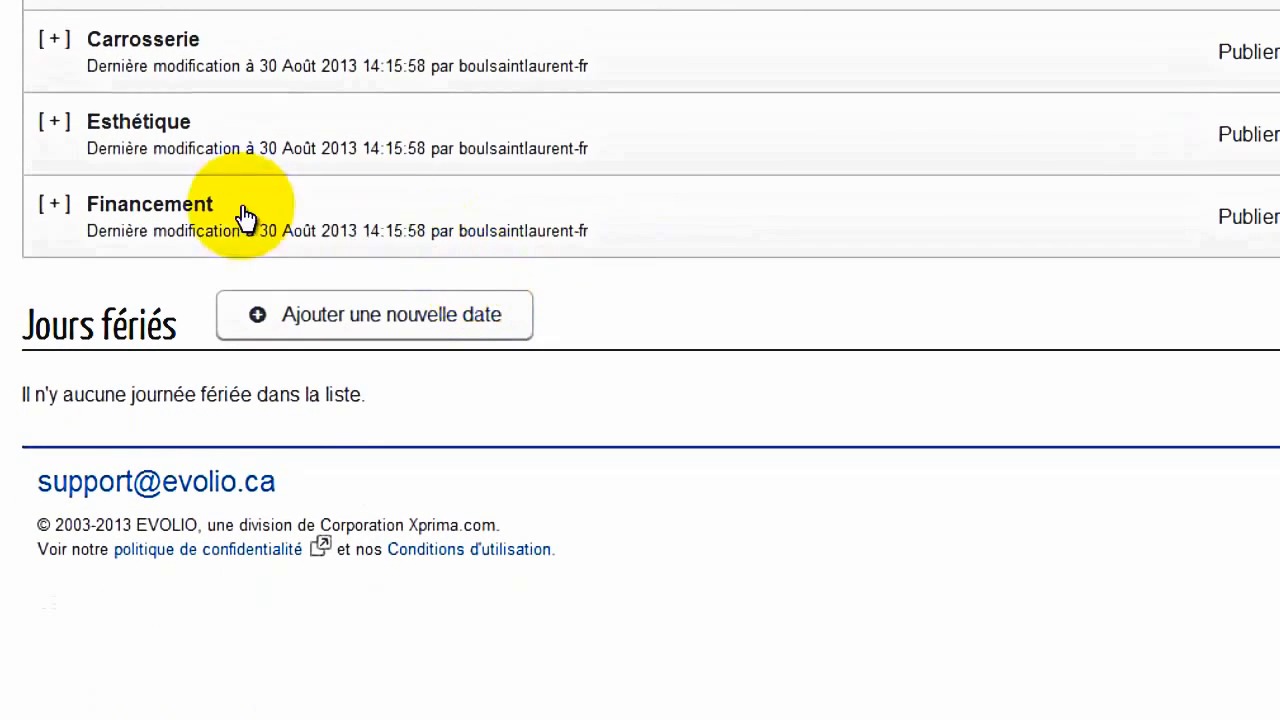
left_click_drag(45, 326, 194, 327)
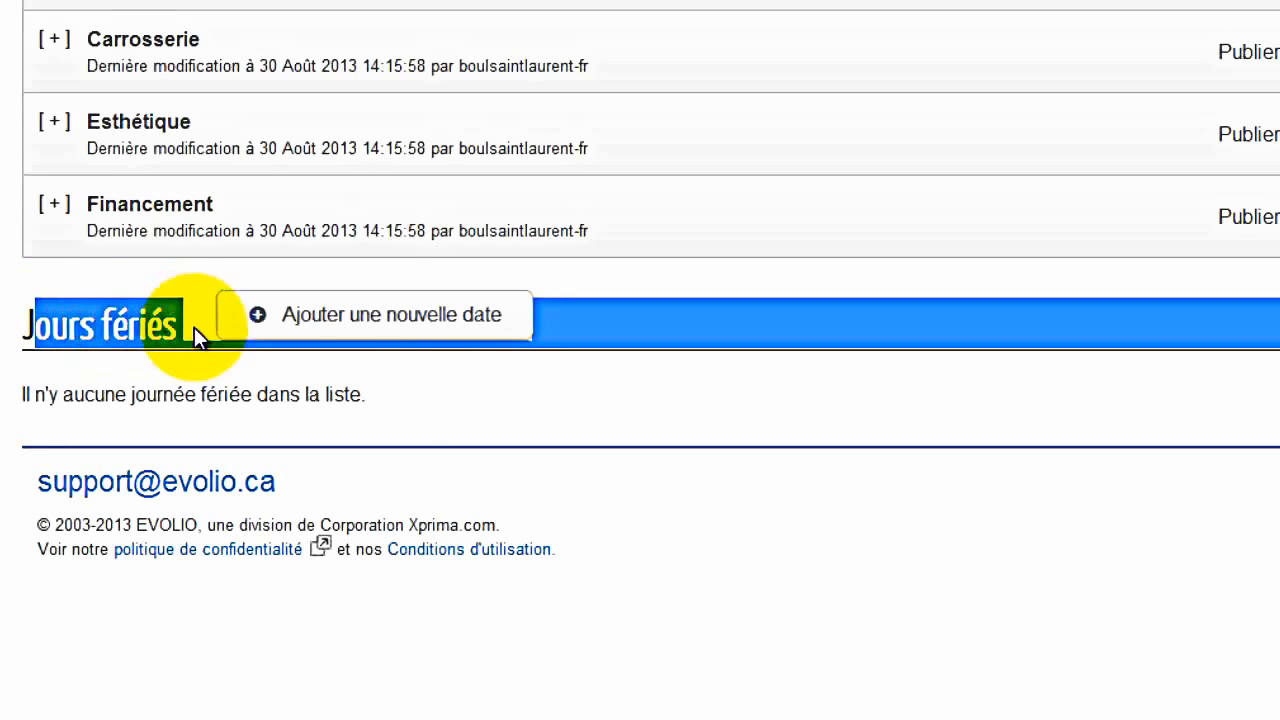
left_click(407, 328)
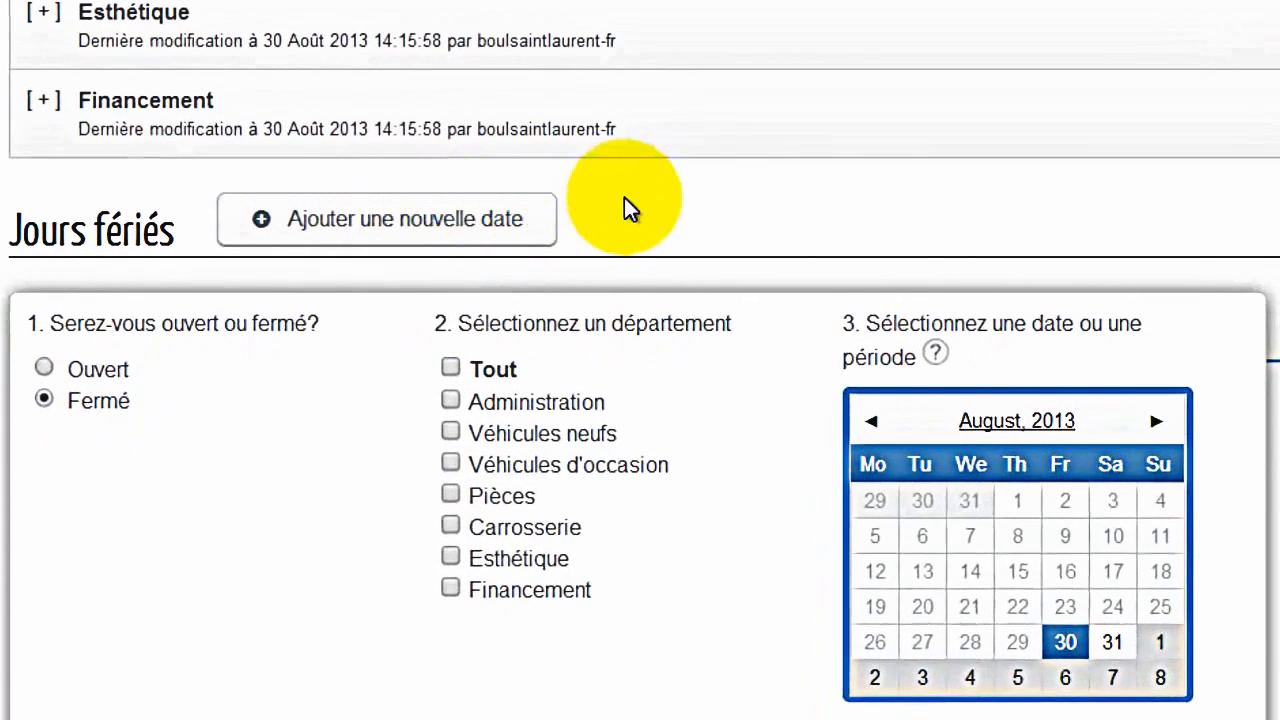
scroll(624, 200, "down", 2)
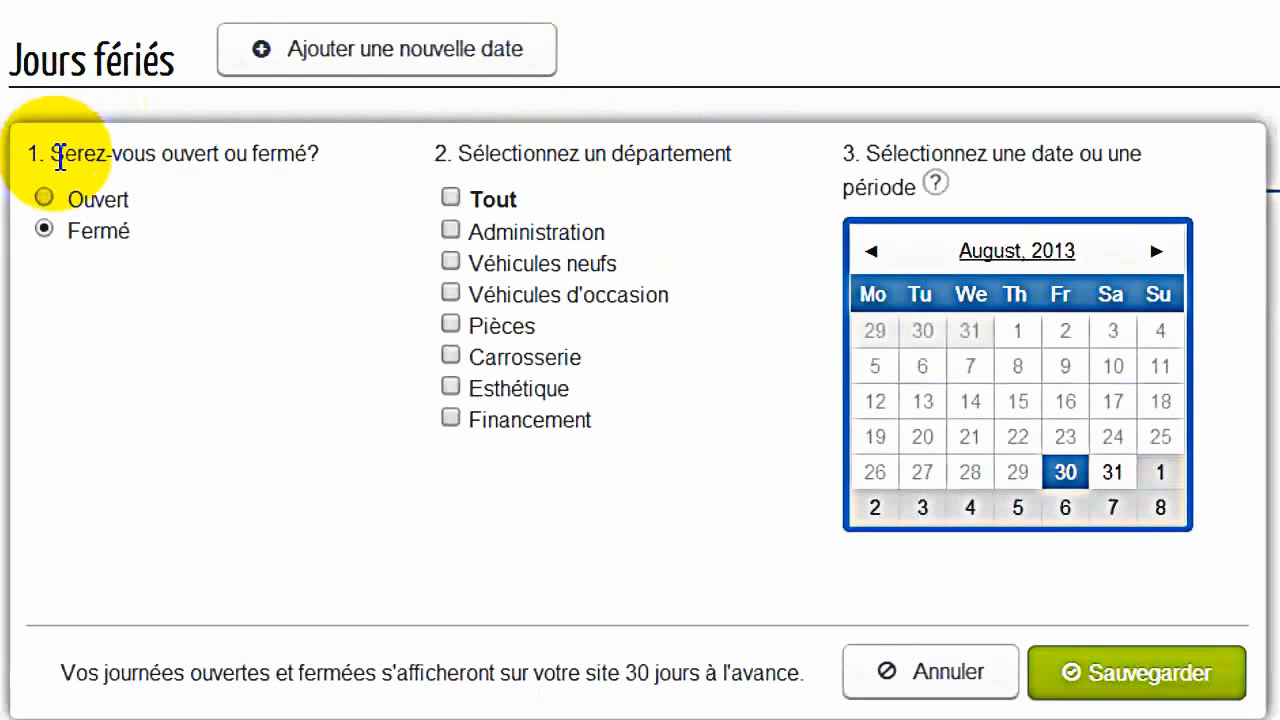
left_click_drag(59, 155, 311, 158)
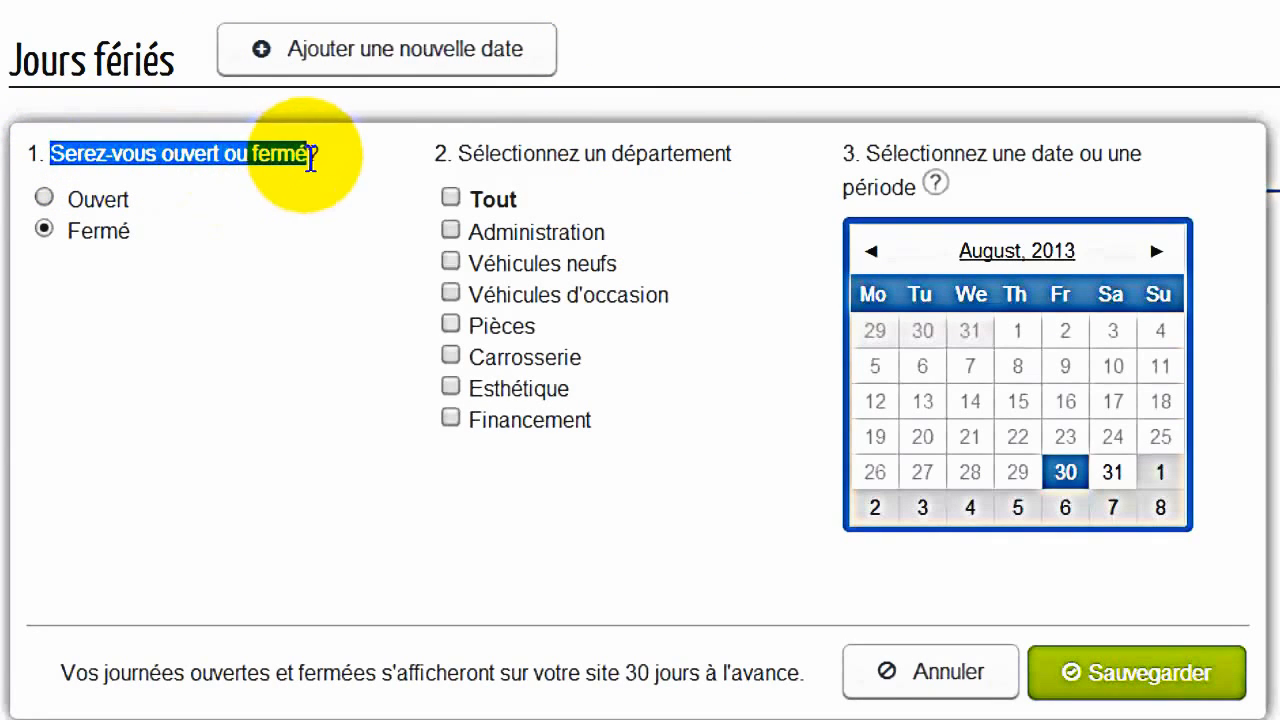
left_click(136, 242)
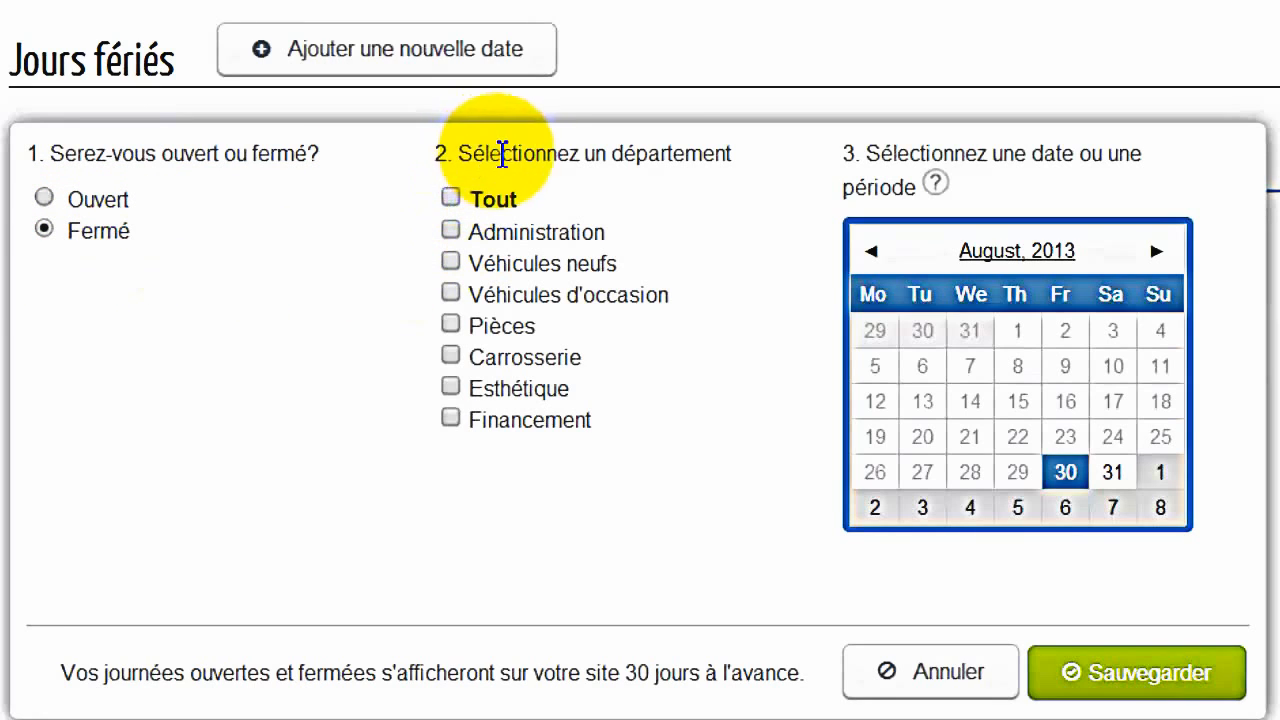
Apply the closure to all departments on 2 September 2013 and save the holiday entry.
left_click(450, 200)
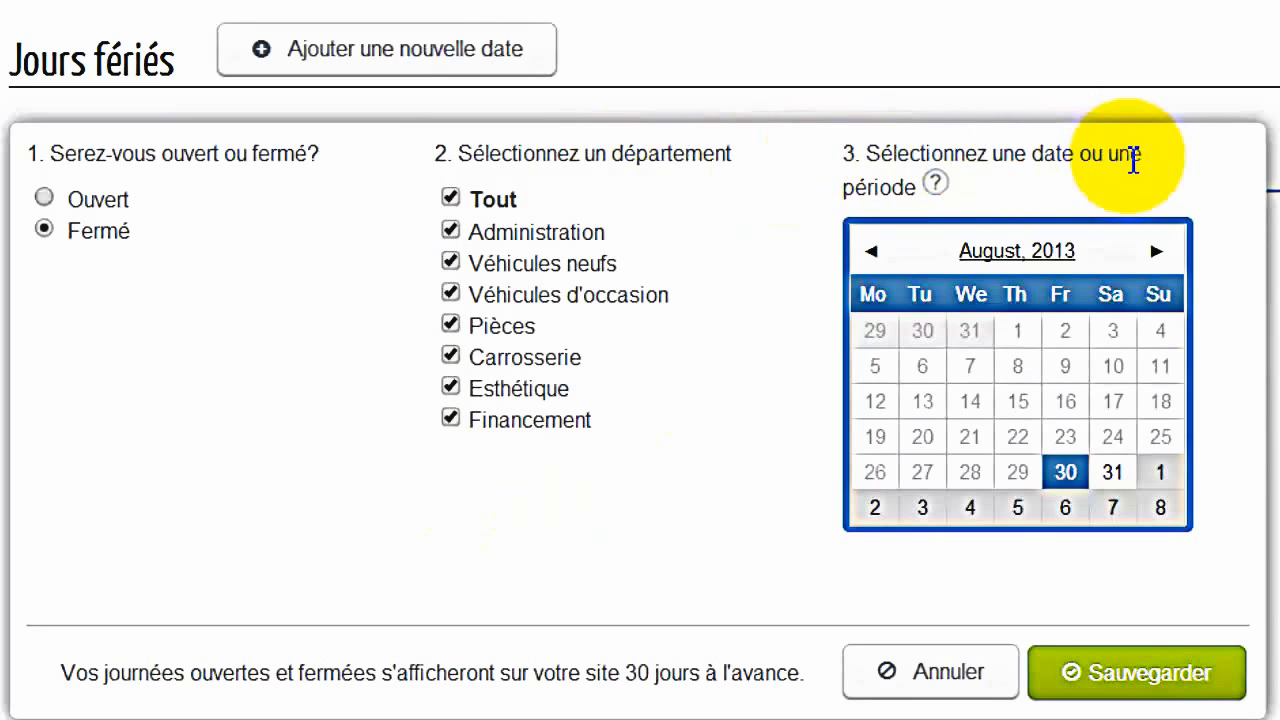
left_click(1153, 258)
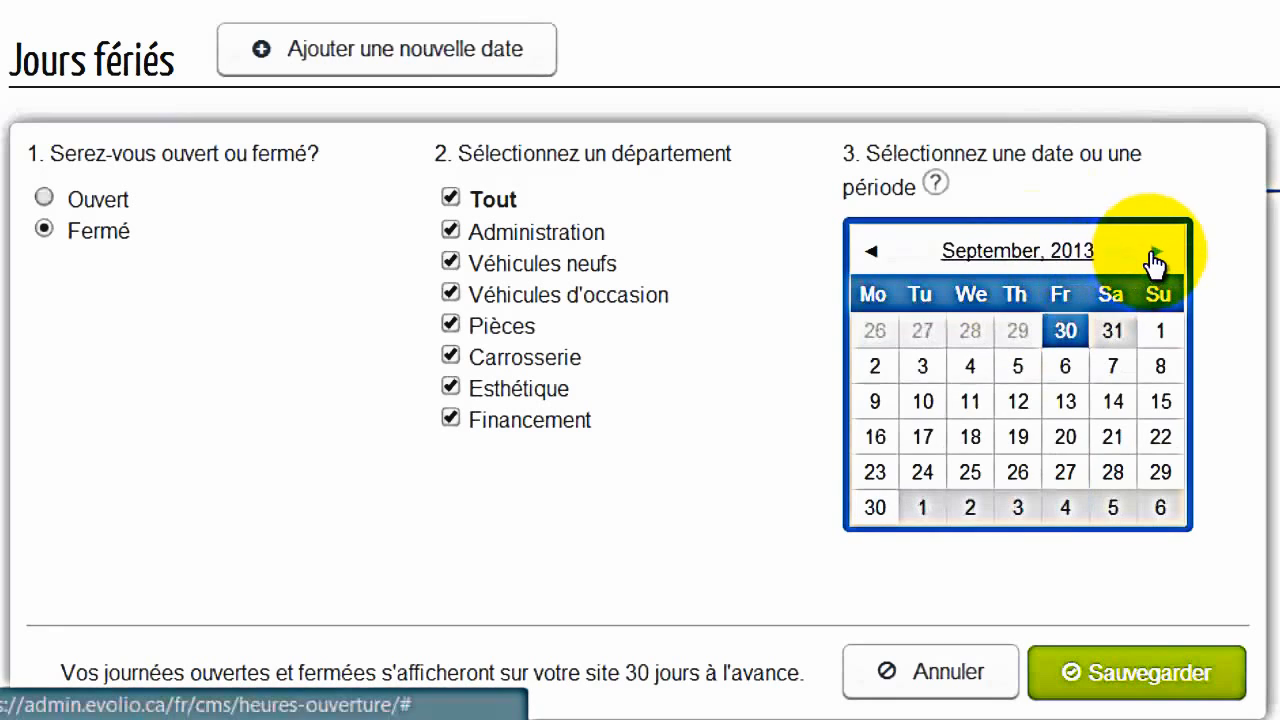
left_click(873, 372)
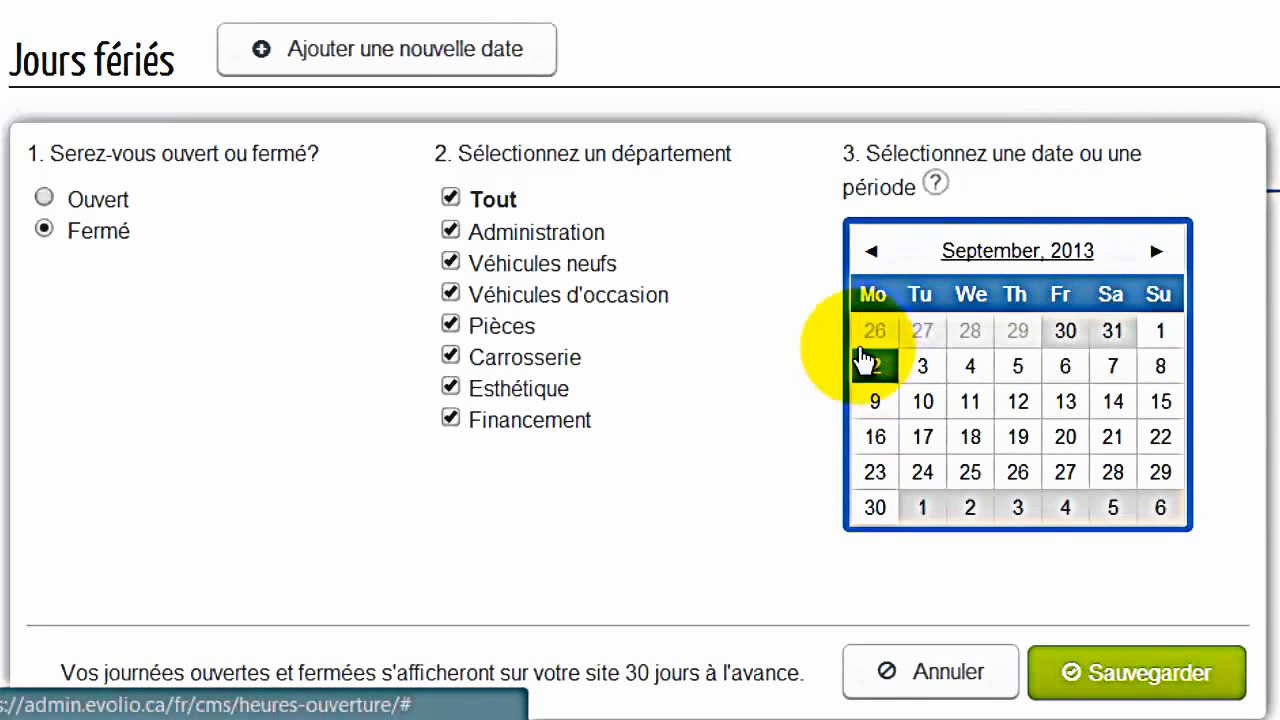
left_click(1120, 678)
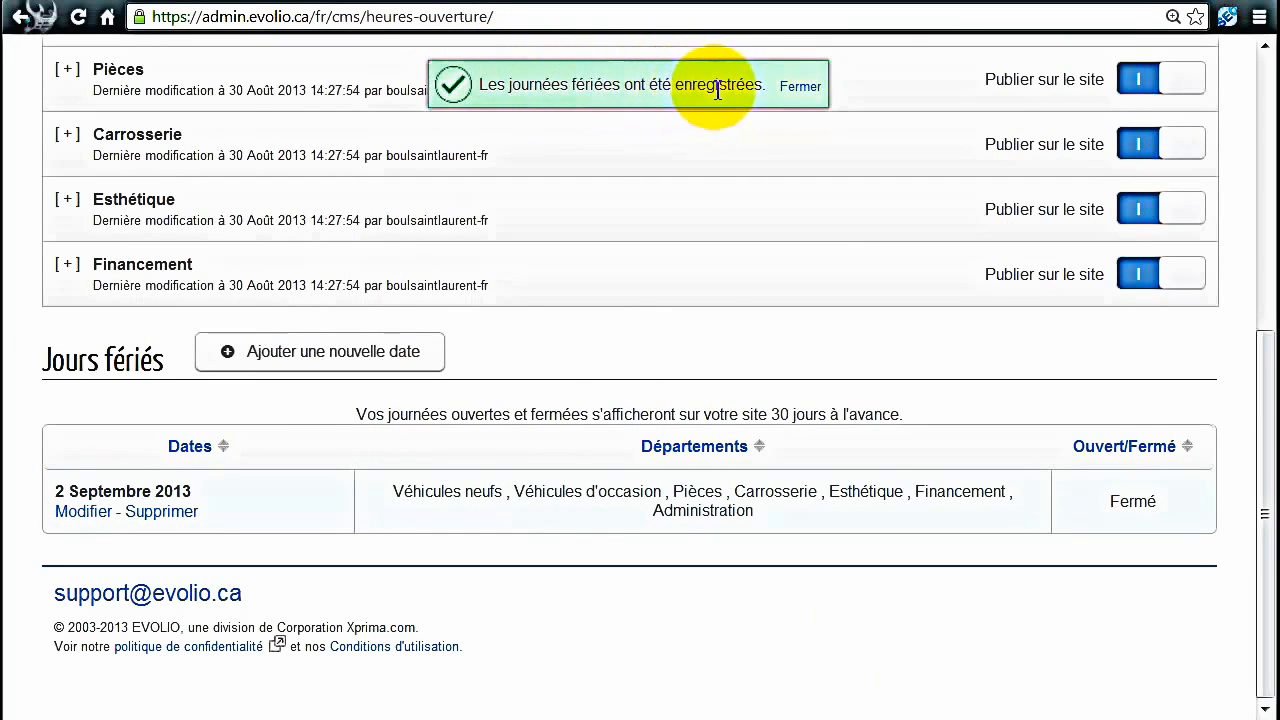
left_click(801, 90)
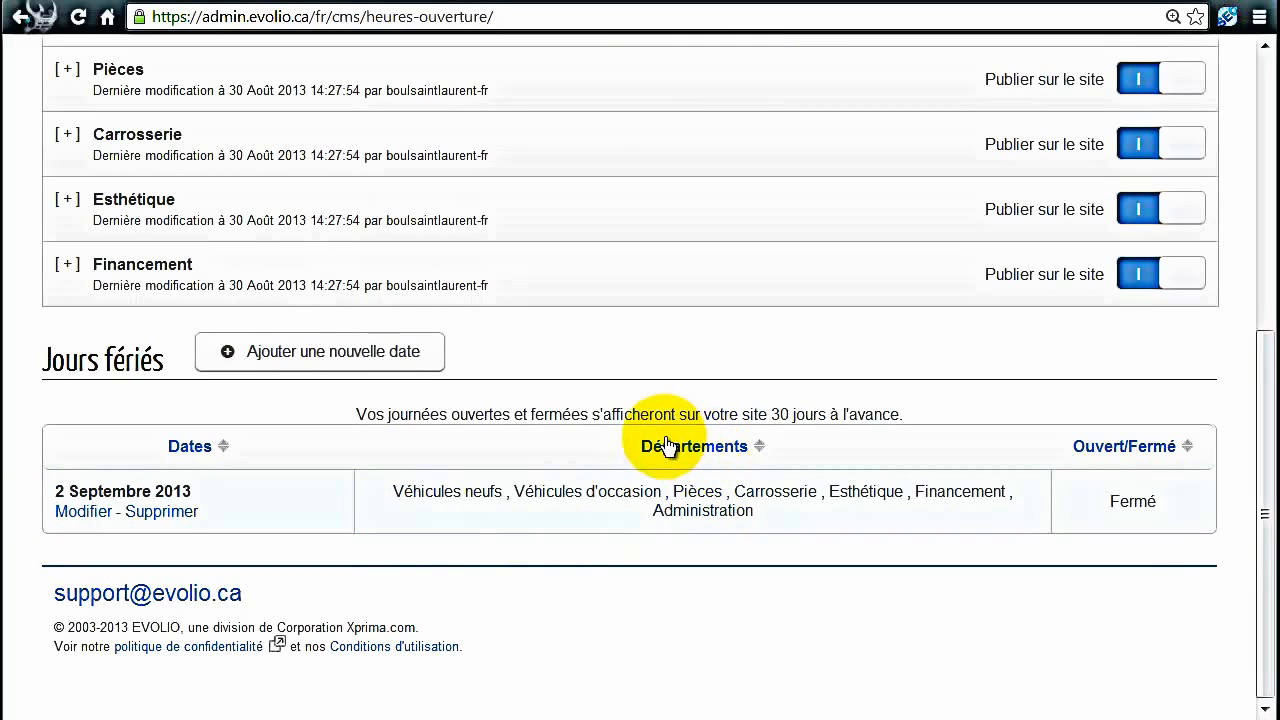
double_click(1120, 505)
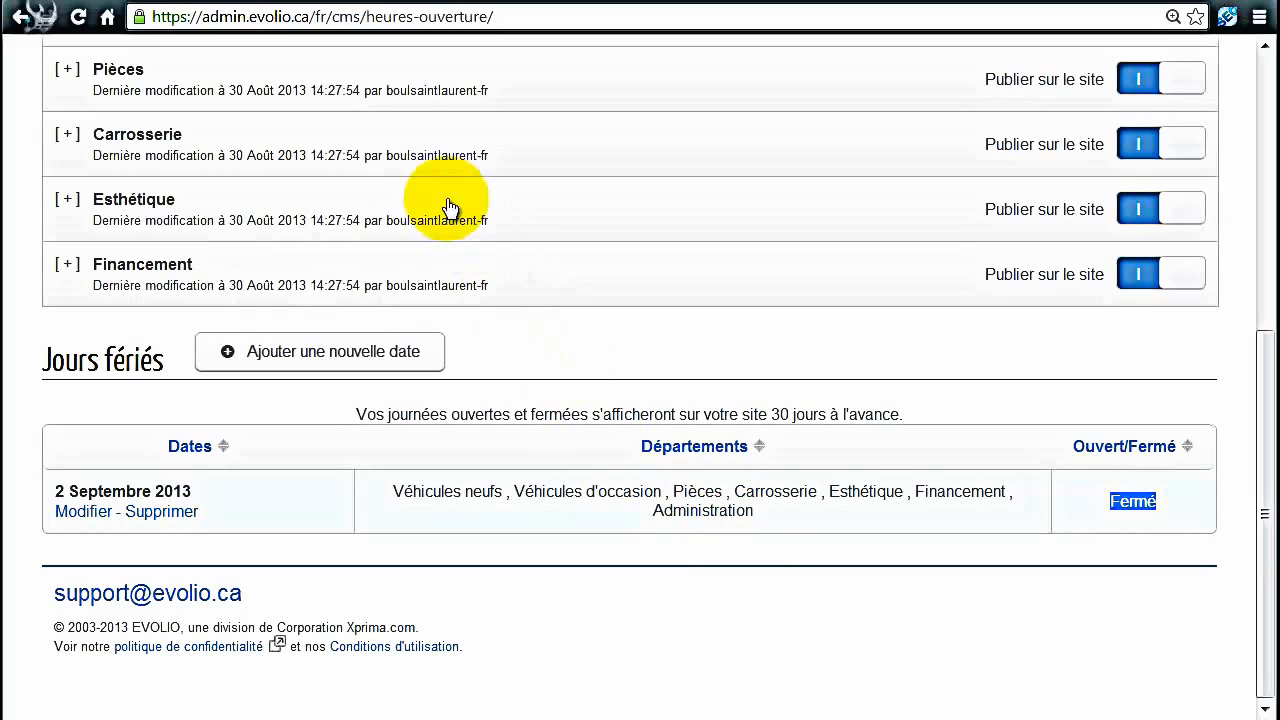
Switch to the dealership's public website and check each department's opening hours and holiday notice on the contact page.
left_click(293, 1)
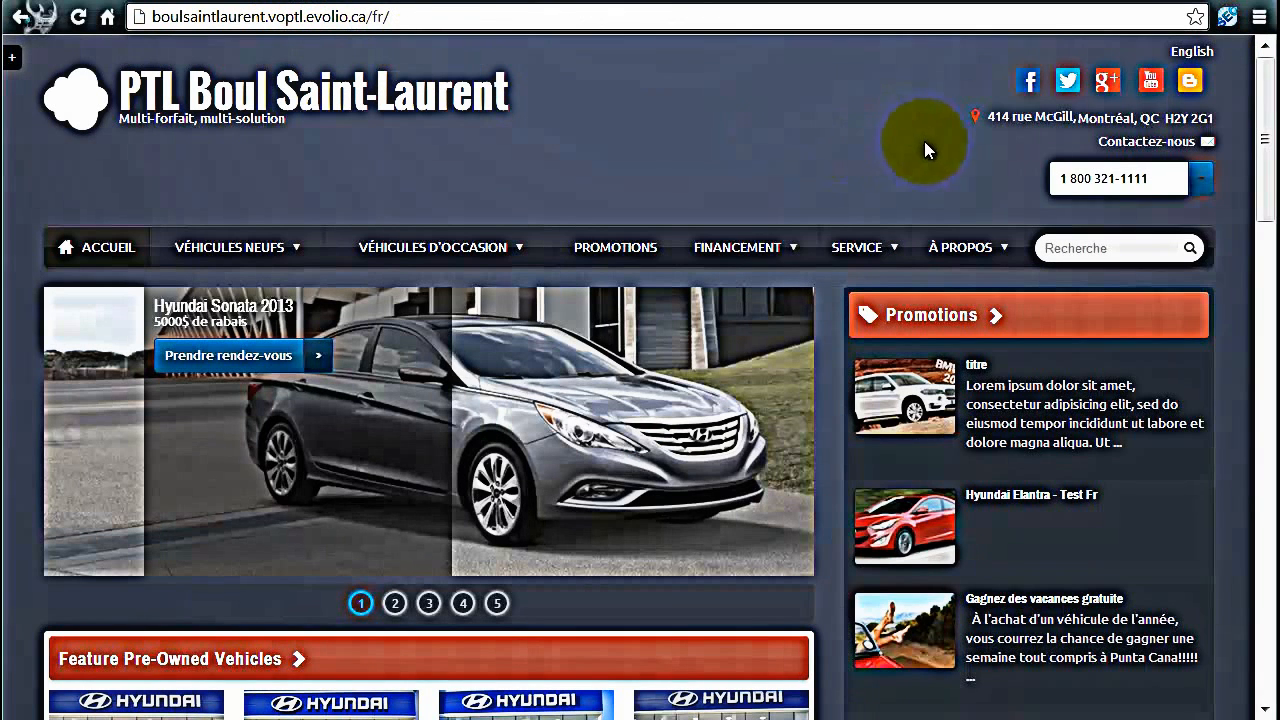
left_click(1155, 148)
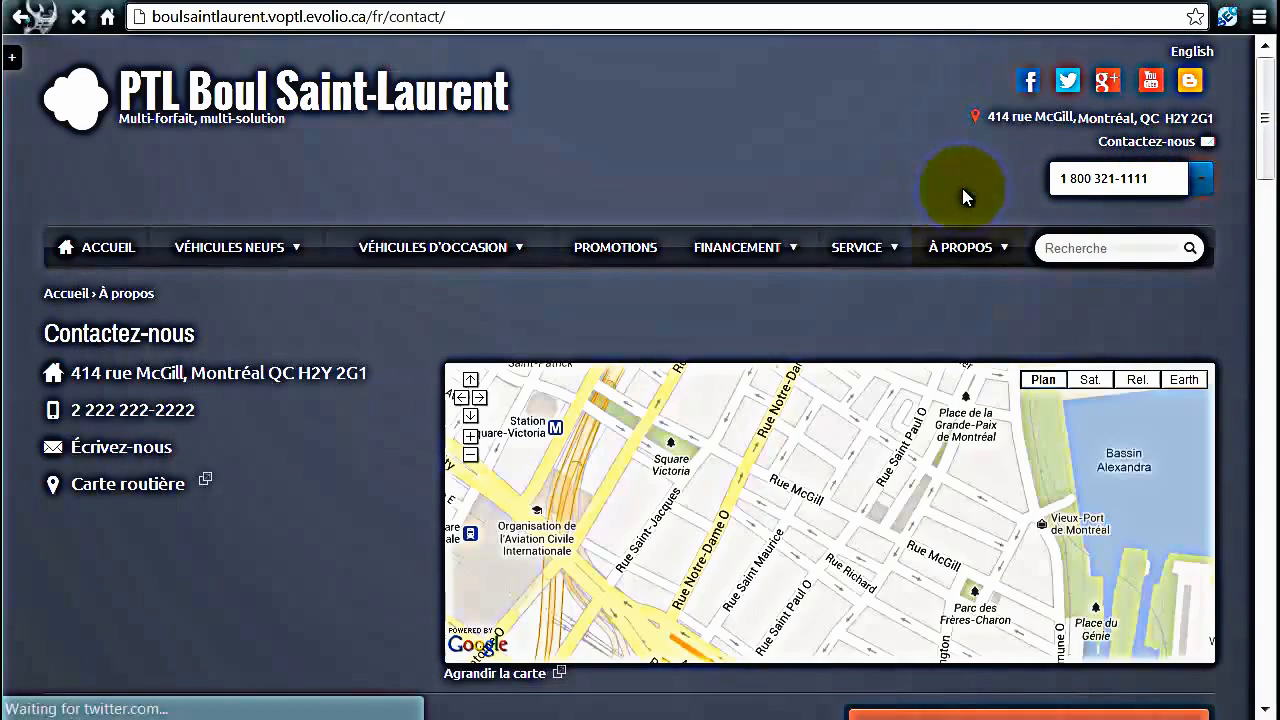
scroll(954, 181, "down", 5)
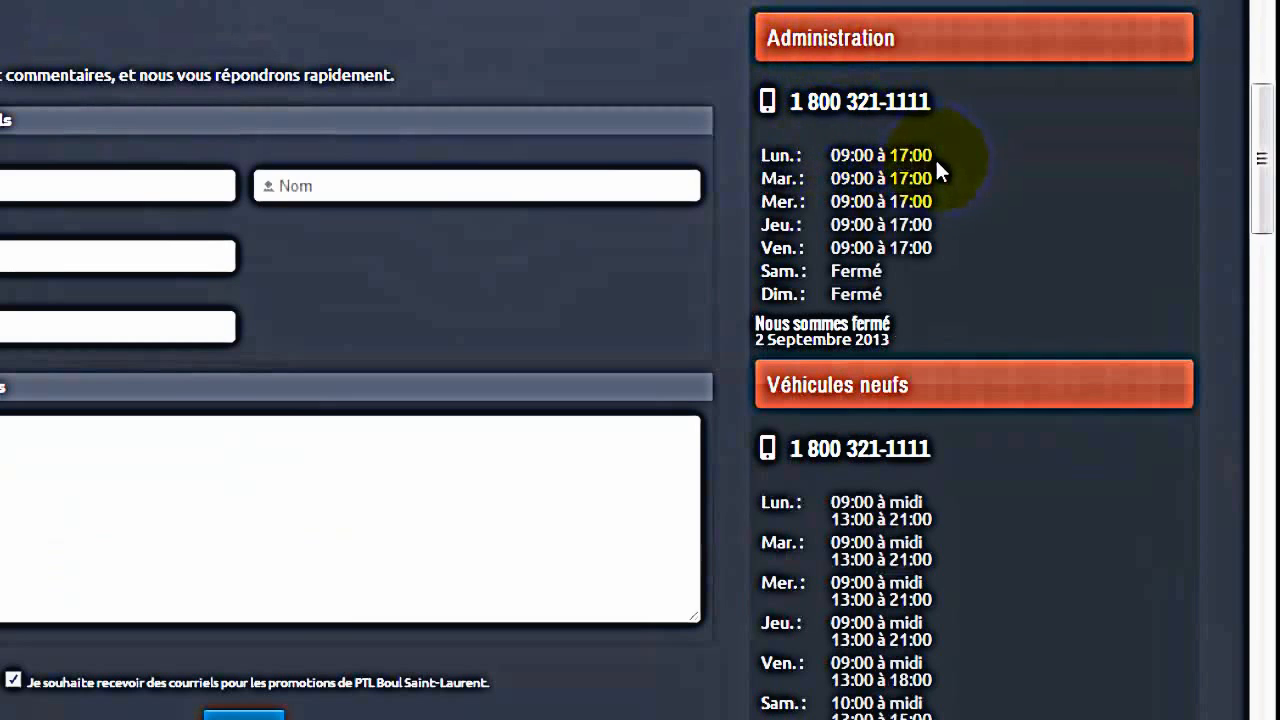
scroll(954, 192, "down", 3)
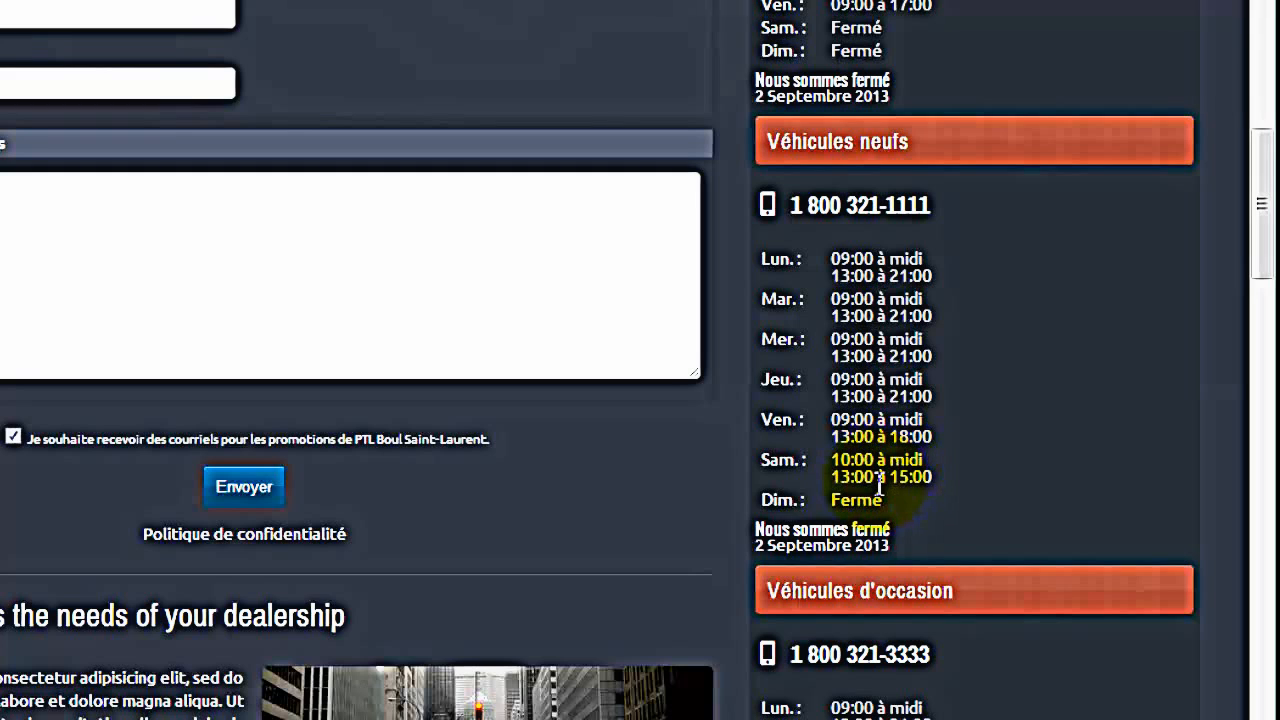
scroll(1030, 457, "down", 5)
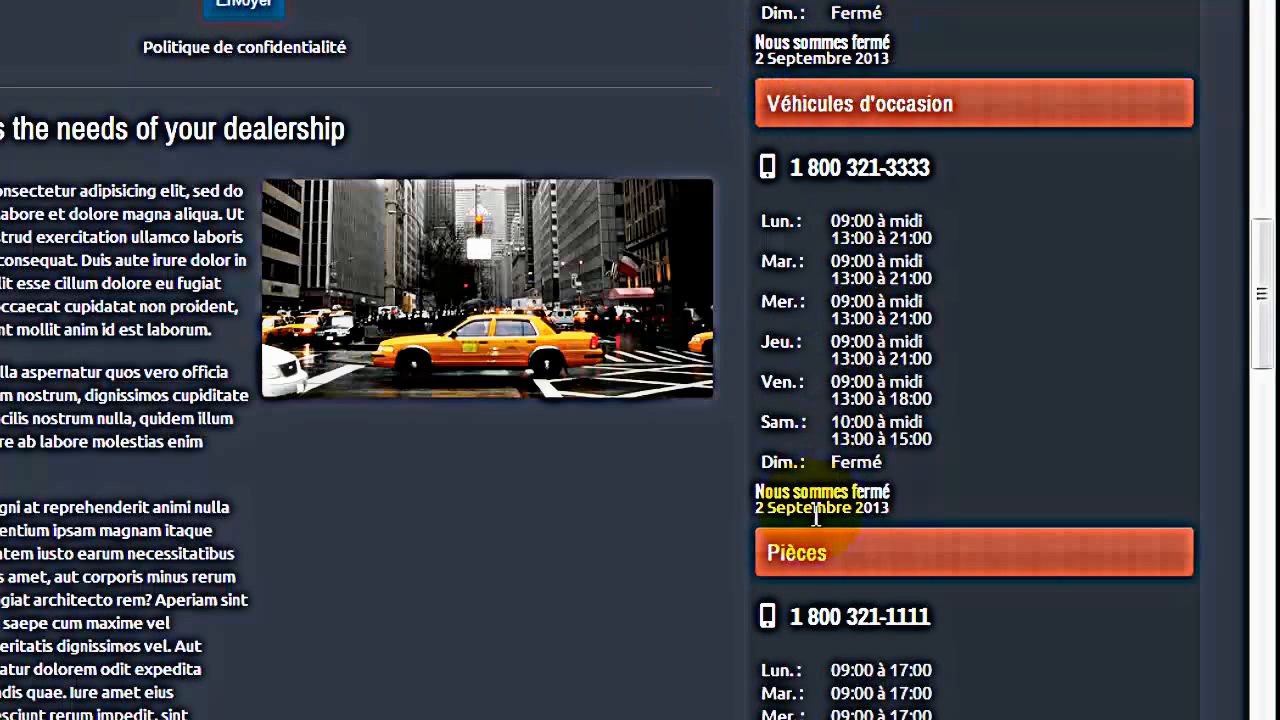
scroll(945, 505, "down", 6)
scroll(947, 504, "down", 8)
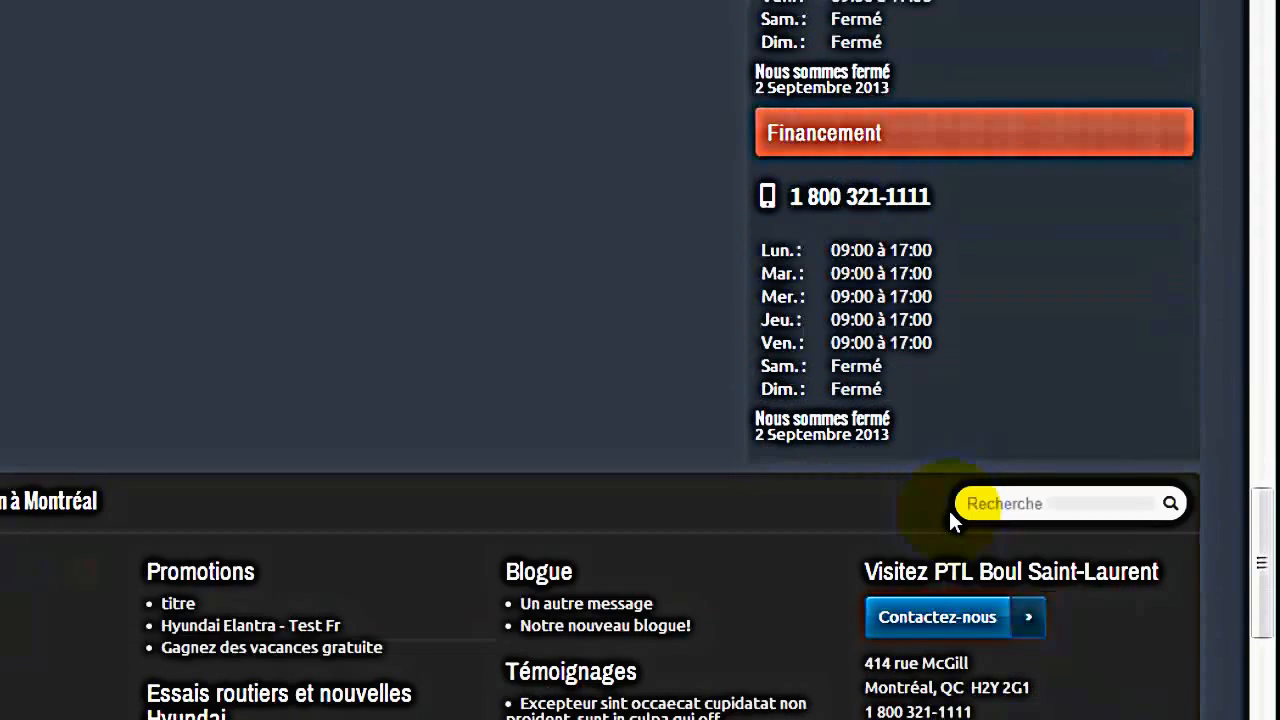
scroll(948, 508, "up", 15)
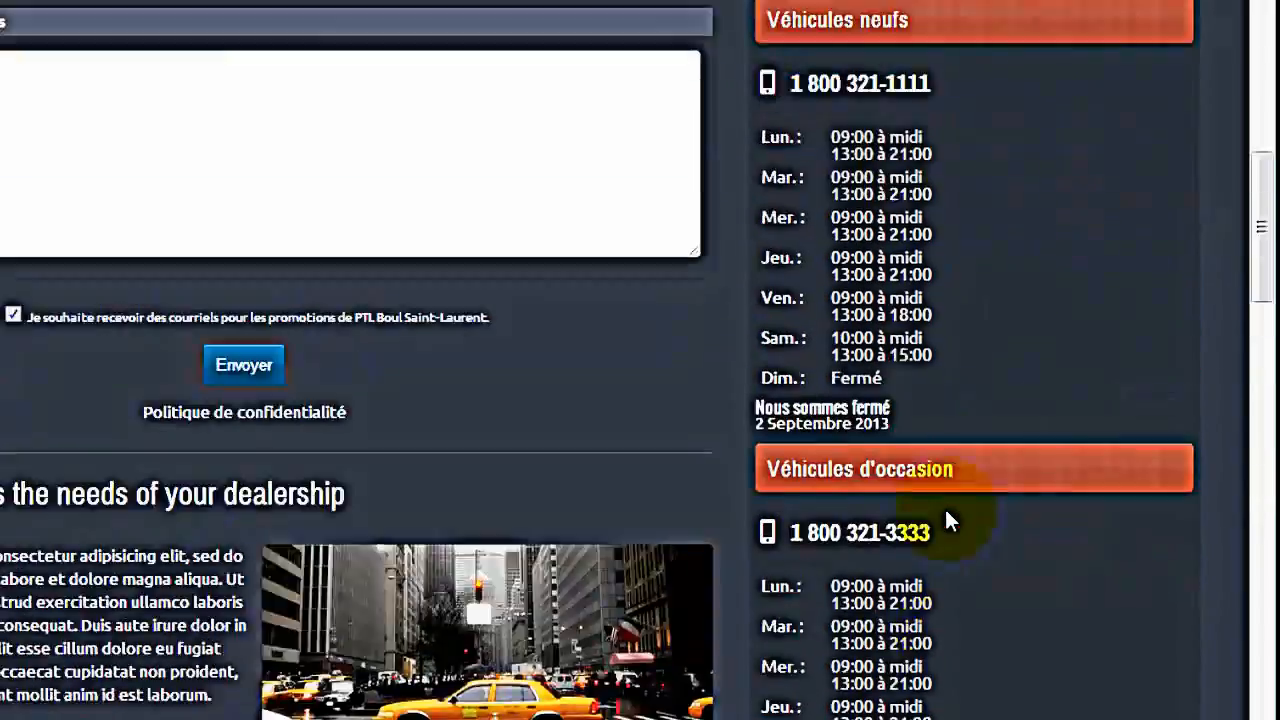
scroll(946, 514, "up", 11)
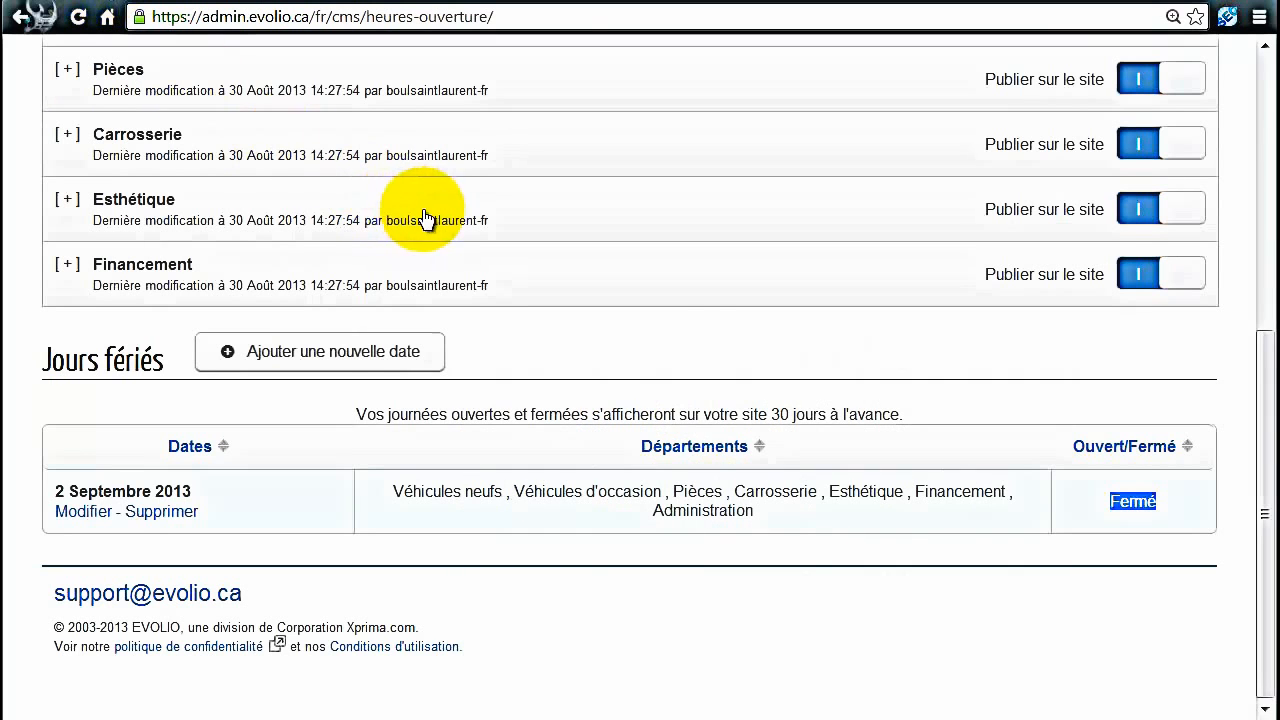
Return to the Evolio opening hours page and open the CMS dashboard (Tableau de bord).
scroll(425, 214, "up", 5)
left_click(190, 145)
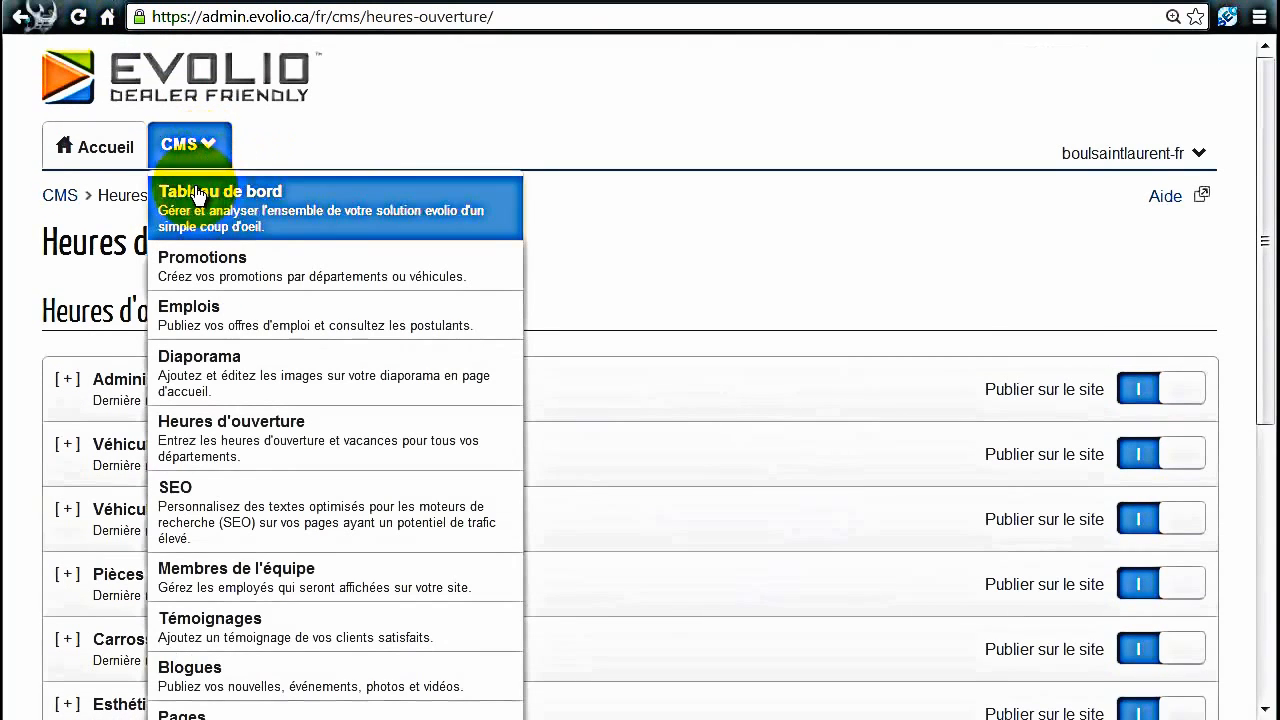
left_click(205, 192)
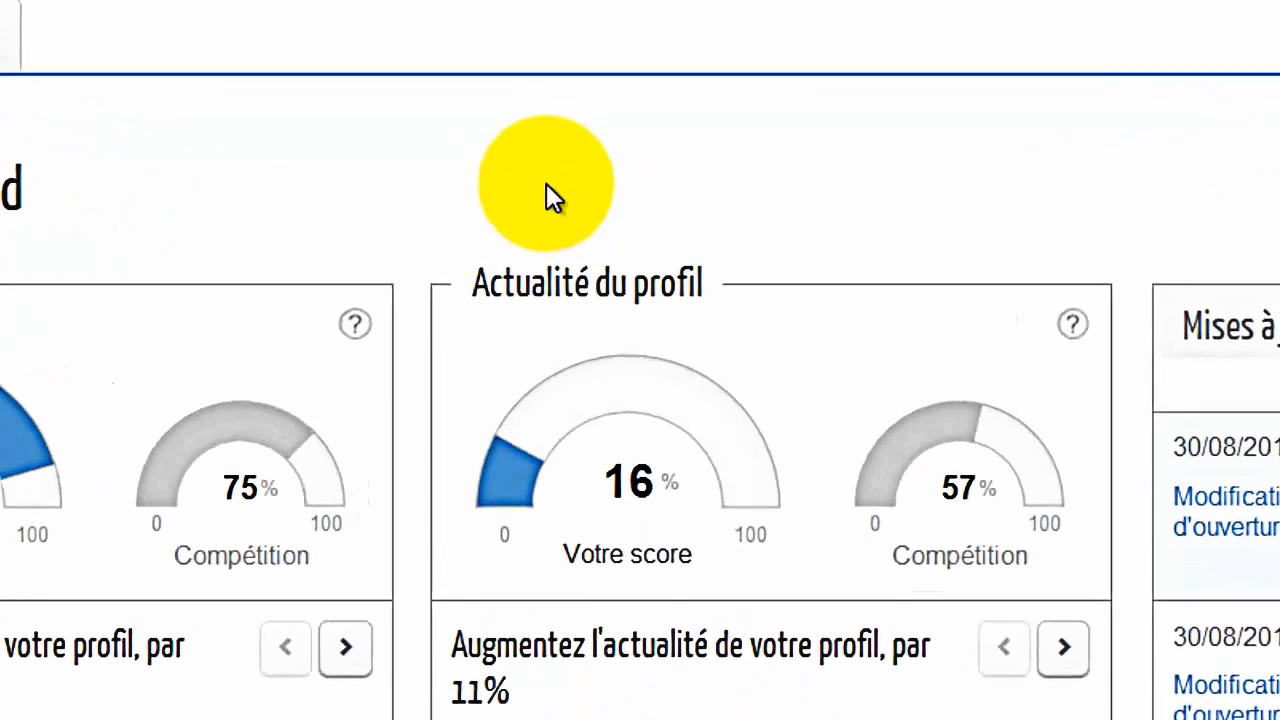